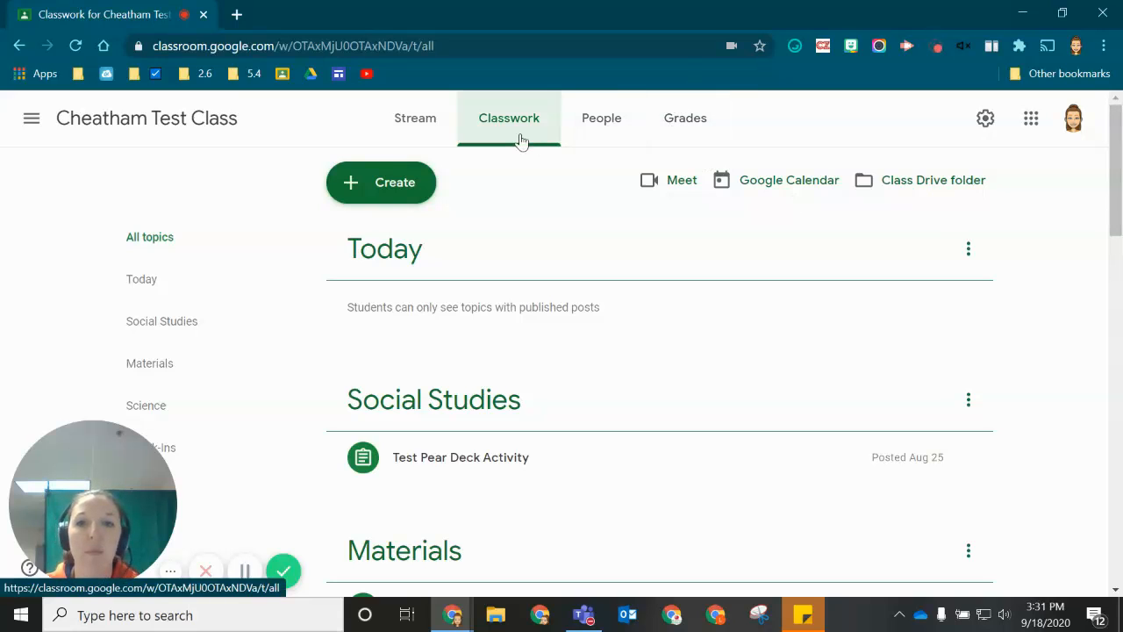
- Create a Classroom quiz assignment titled 'Grammar Quiz' with a Blank Quiz form attached
{"action": "left_click", "coordinate": [362, 198]}
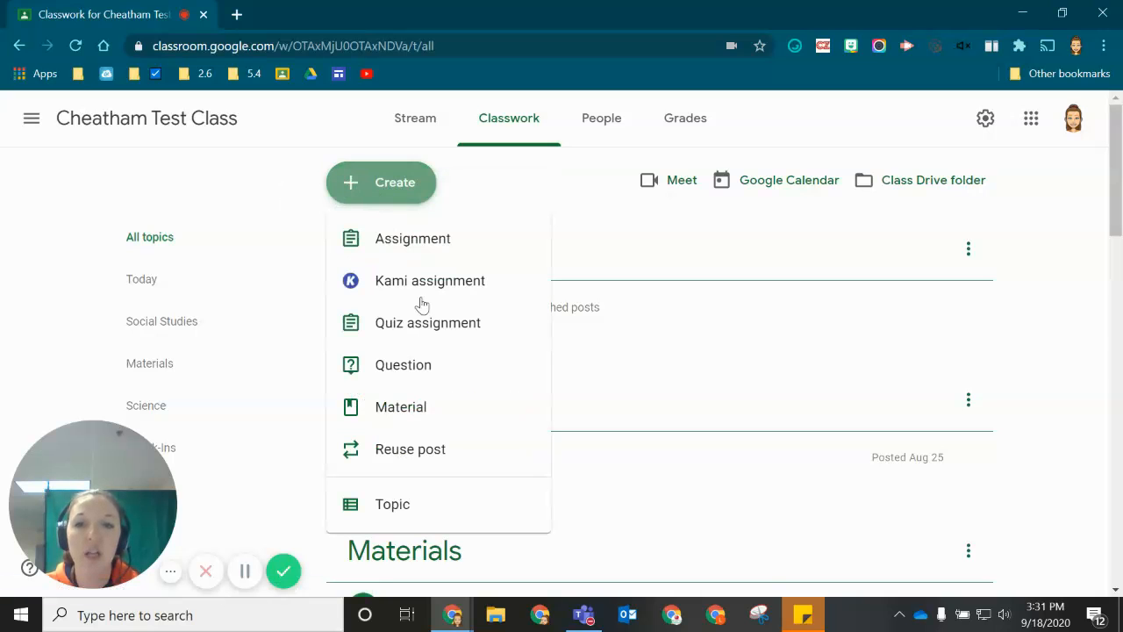
{"action": "left_click", "coordinate": [445, 338]}
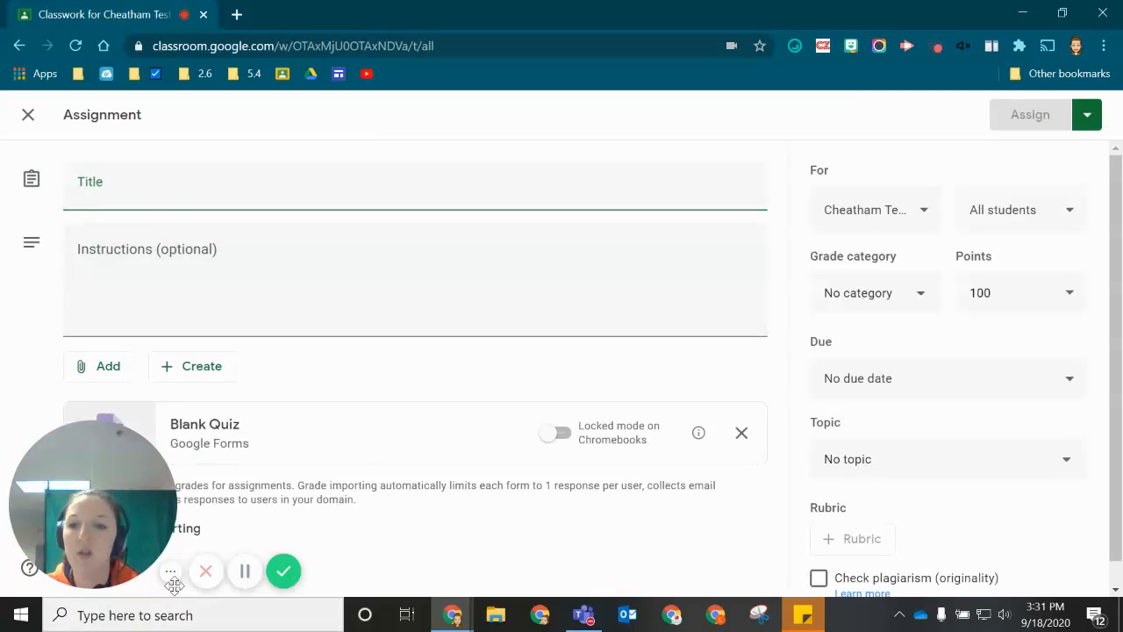
{"action": "left_click_drag", "start_coordinate": [96, 518], "coordinate": [1025, 544]}
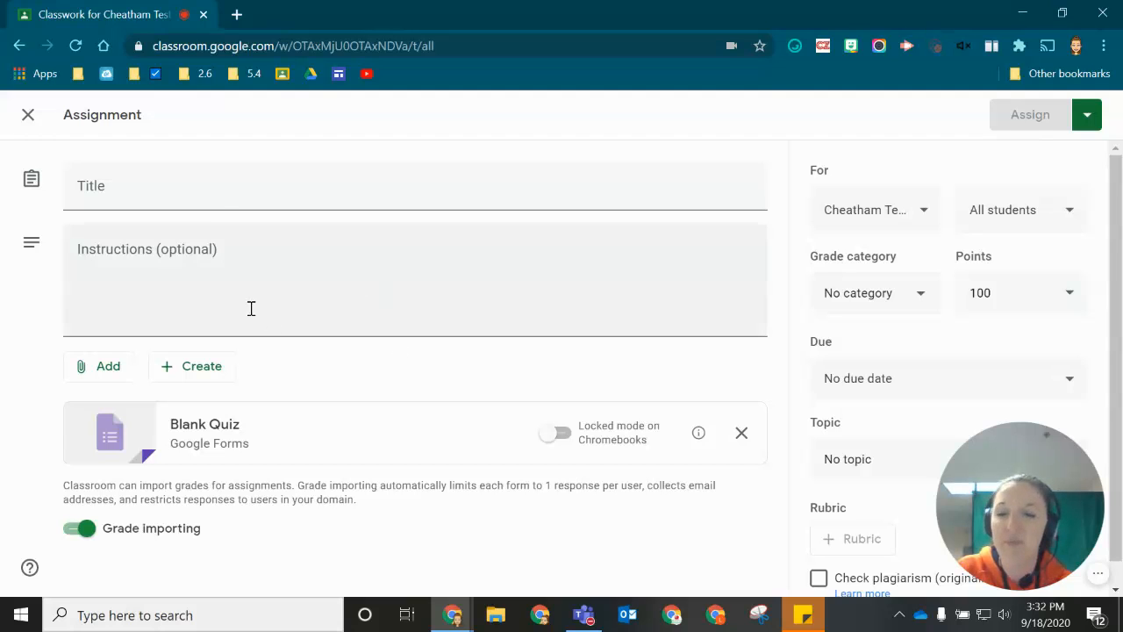
{"action": "left_click", "coordinate": [222, 207]}
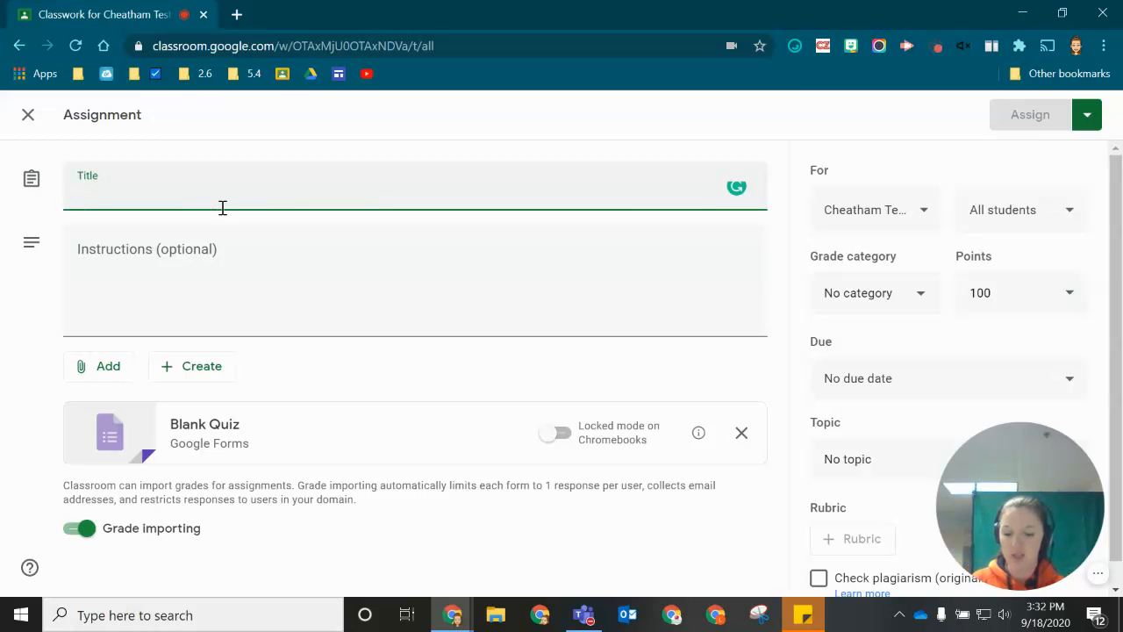
{"action": "type", "text": "Grammar Quiz"}
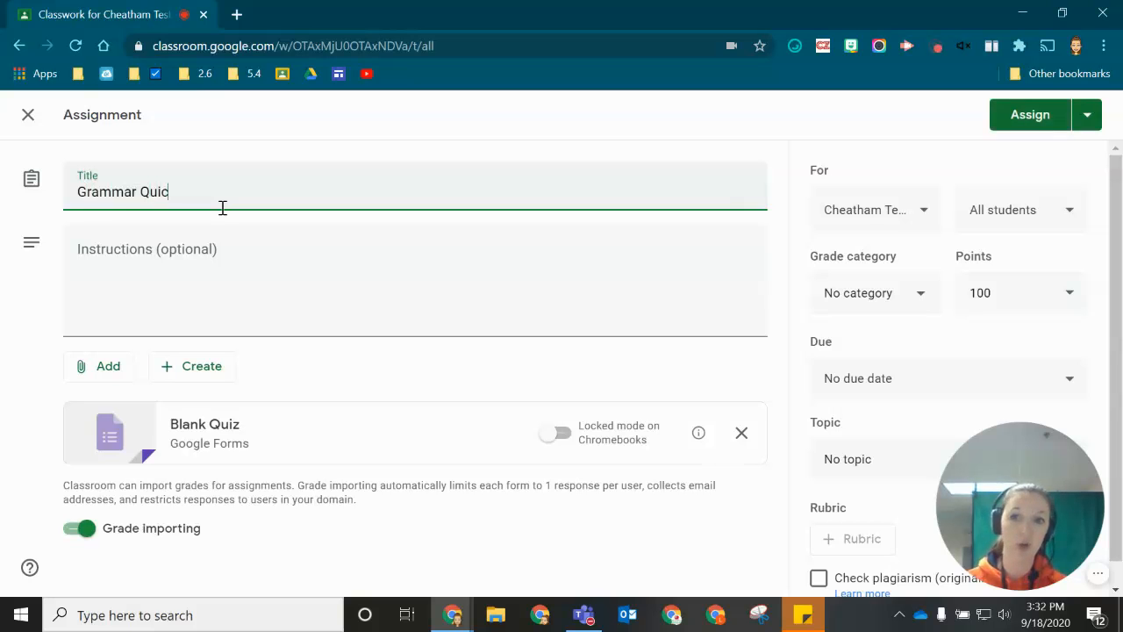
{"action": "left_click", "coordinate": [150, 296]}
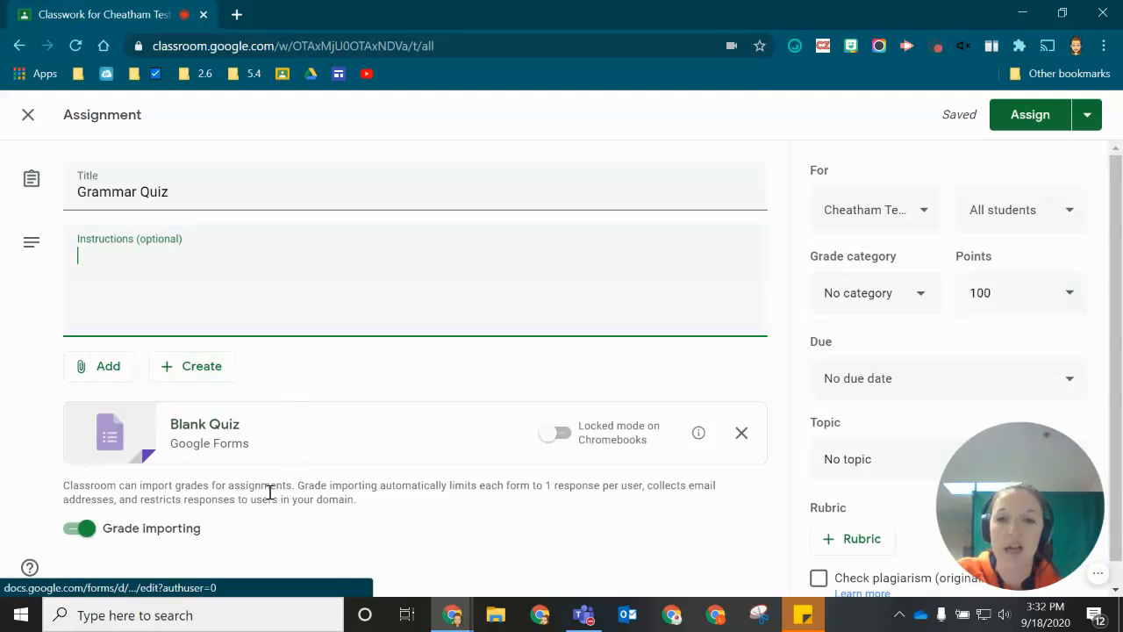
- Open the attached Blank Quiz form and change its heading to 'Grammar Quiz (Week 1)'
{"action": "left_click", "coordinate": [145, 445]}
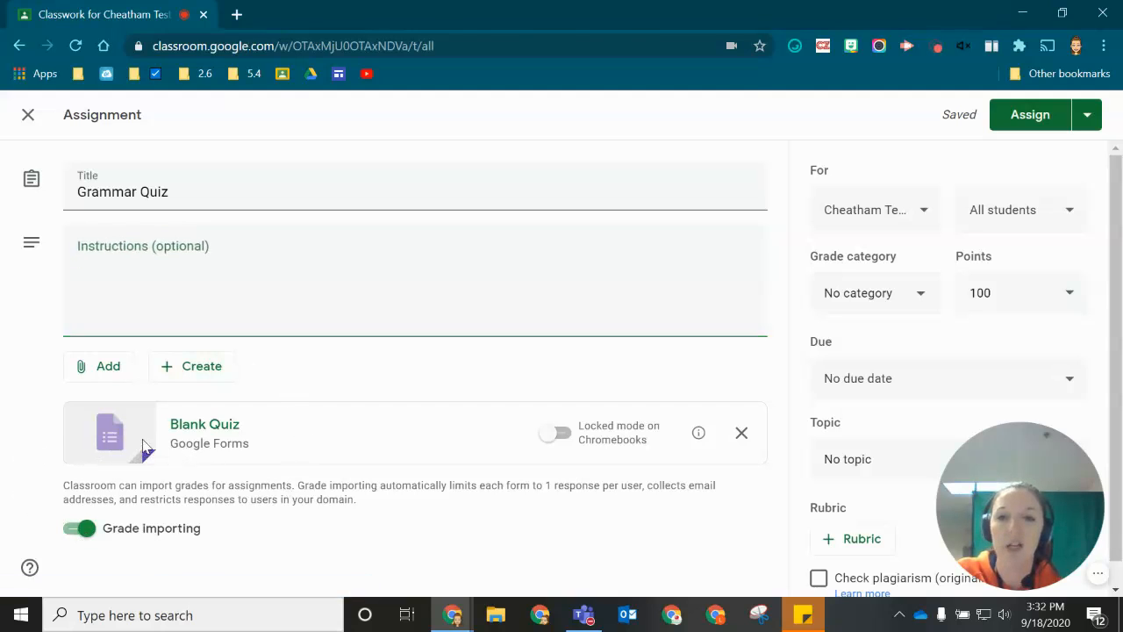
{"action": "left_click", "coordinate": [145, 444]}
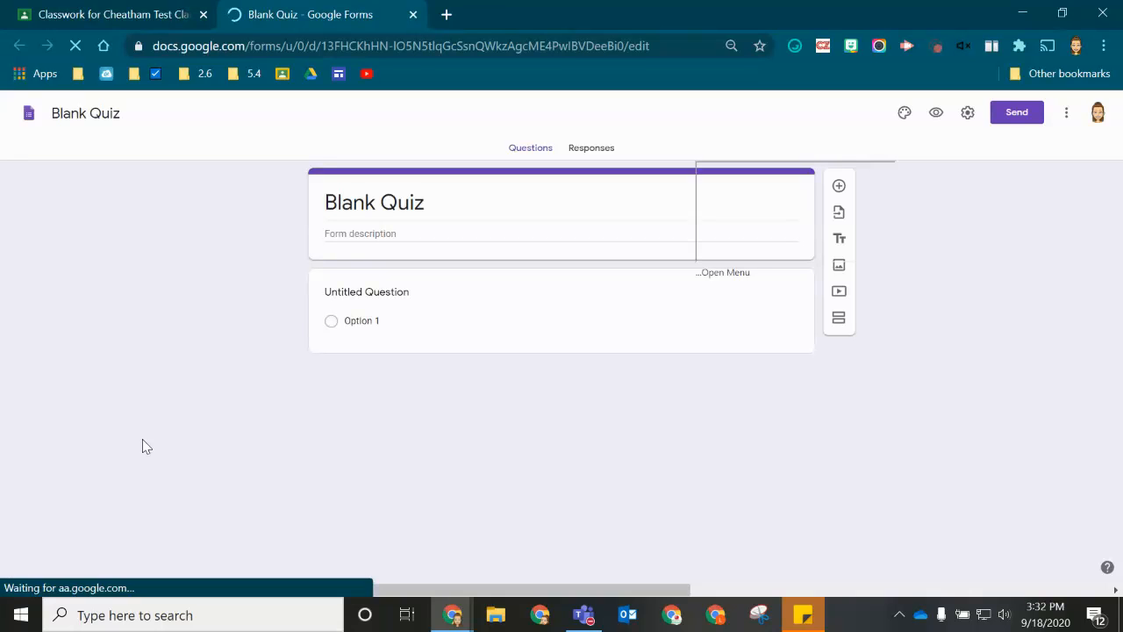
{"action": "left_click_drag", "start_coordinate": [731, 524], "coordinate": [1029, 532]}
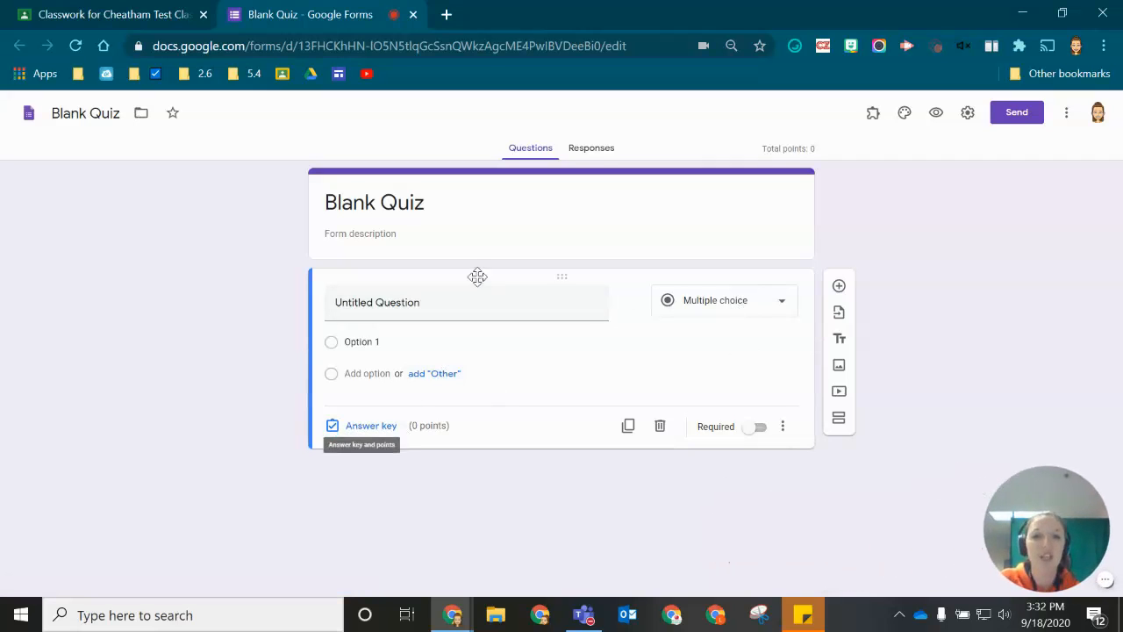
{"action": "left_click", "coordinate": [377, 204]}
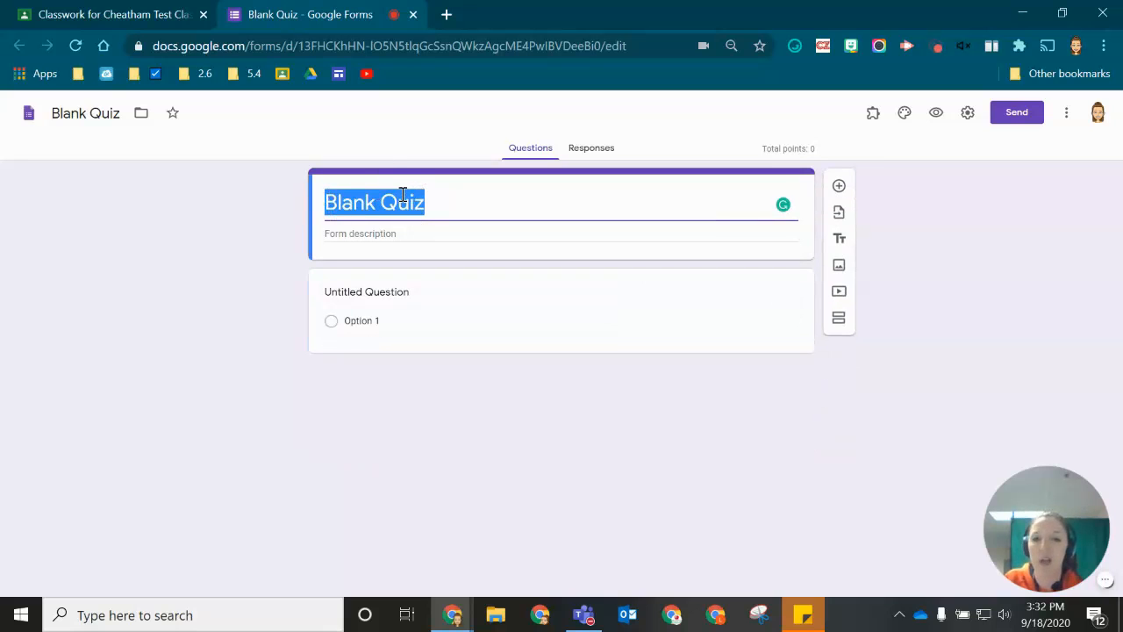
{"action": "type", "text": "Grammar"}
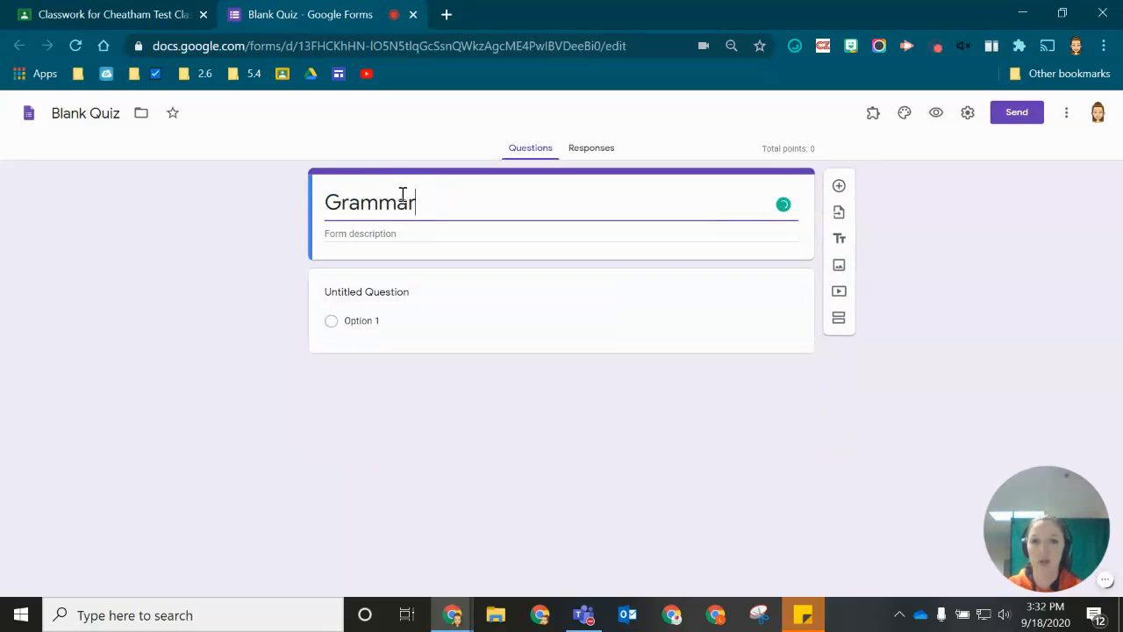
{"action": "type", "text": " Quiz (Week 1"}
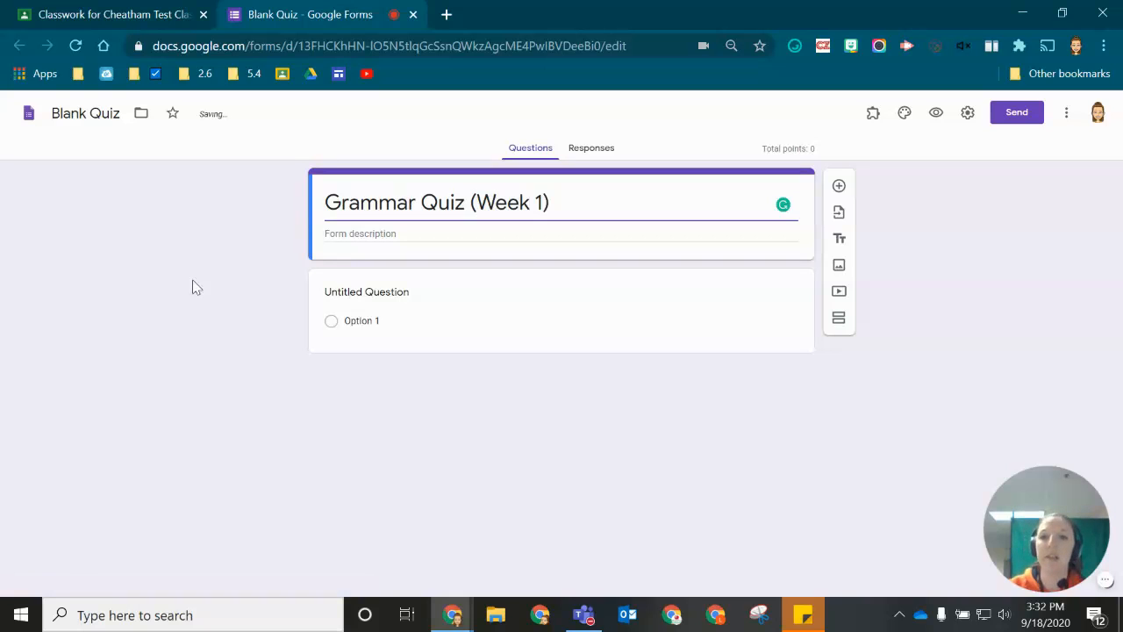
{"action": "left_click", "coordinate": [260, 216]}
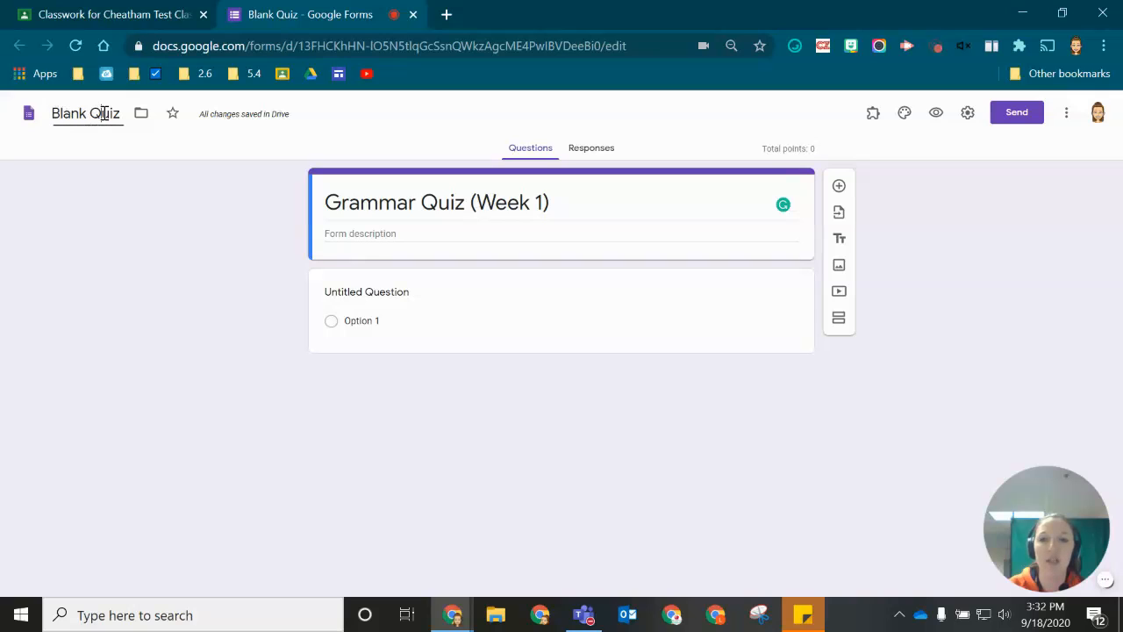
- Rename the form's file to 'Grammar Quiz (Week 1)'
{"action": "left_click_drag", "start_coordinate": [86, 112], "coordinate": [12, 105]}
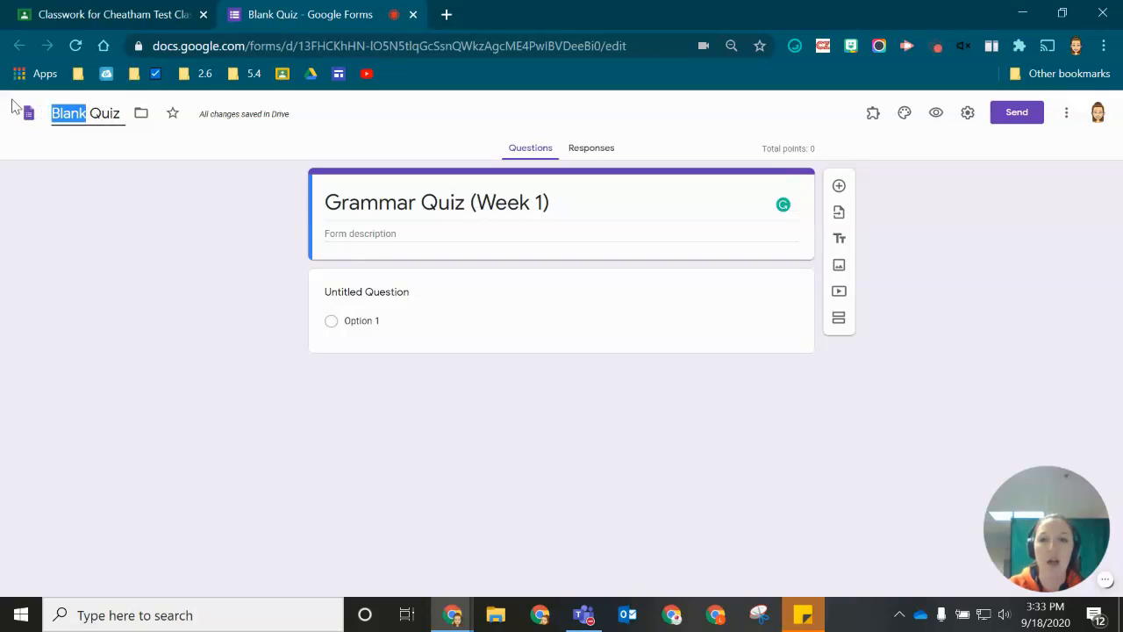
{"action": "type", "text": "Grammar"}
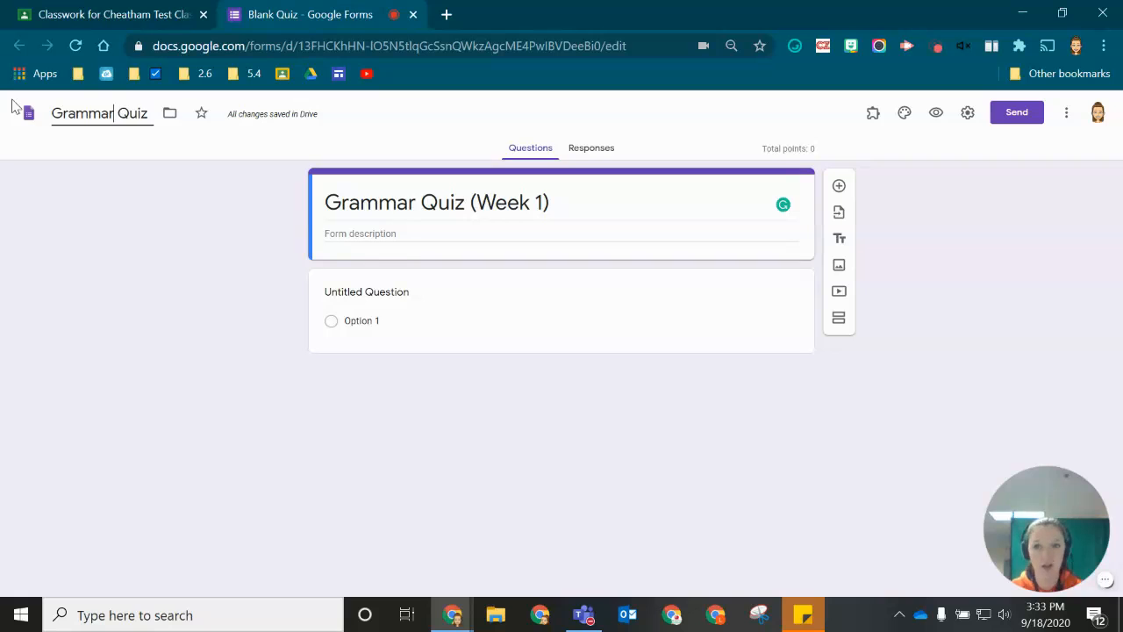
{"action": "type", "text": " Quiz (Week 1)"}
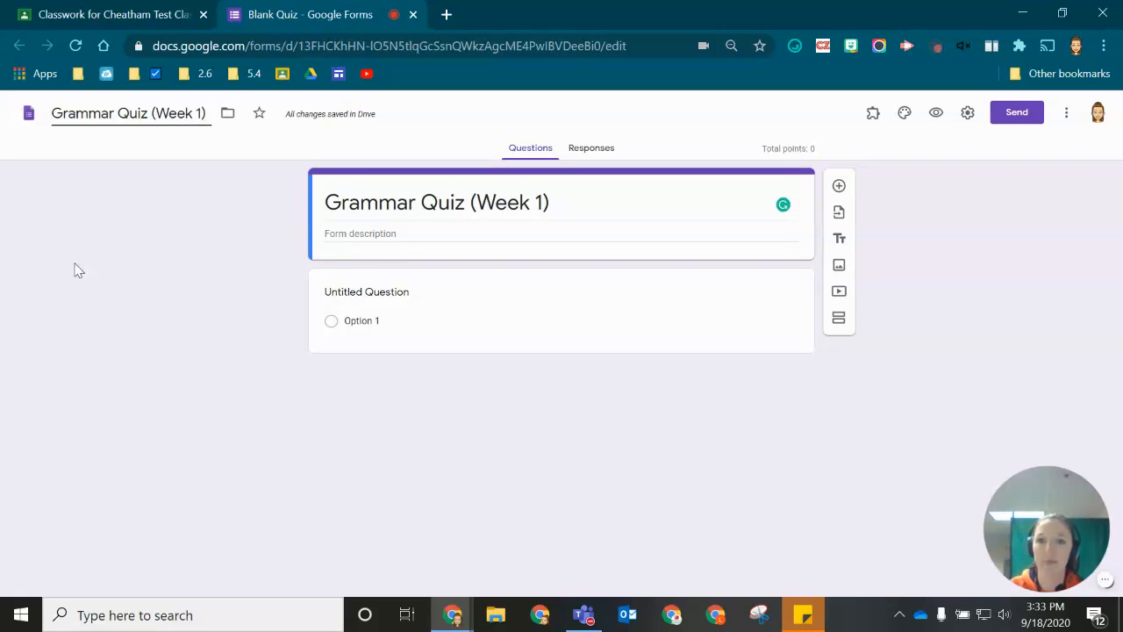
{"action": "left_click", "coordinate": [128, 285]}
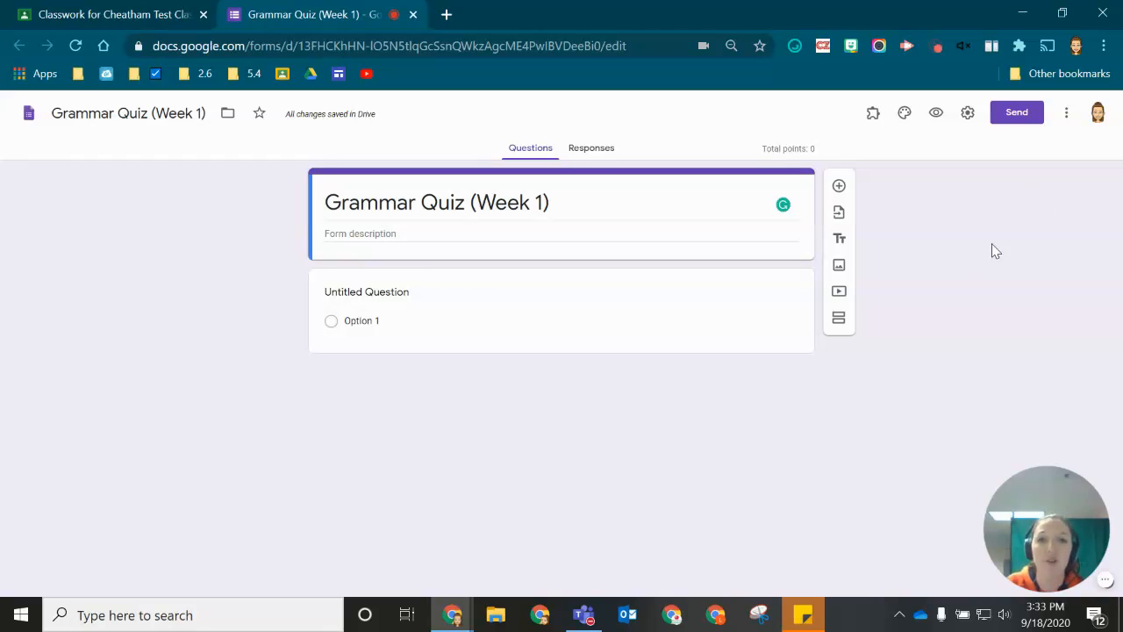
- Set the quiz settings' Release grade option to 'Later, after manual review'
{"action": "left_click", "coordinate": [970, 113]}
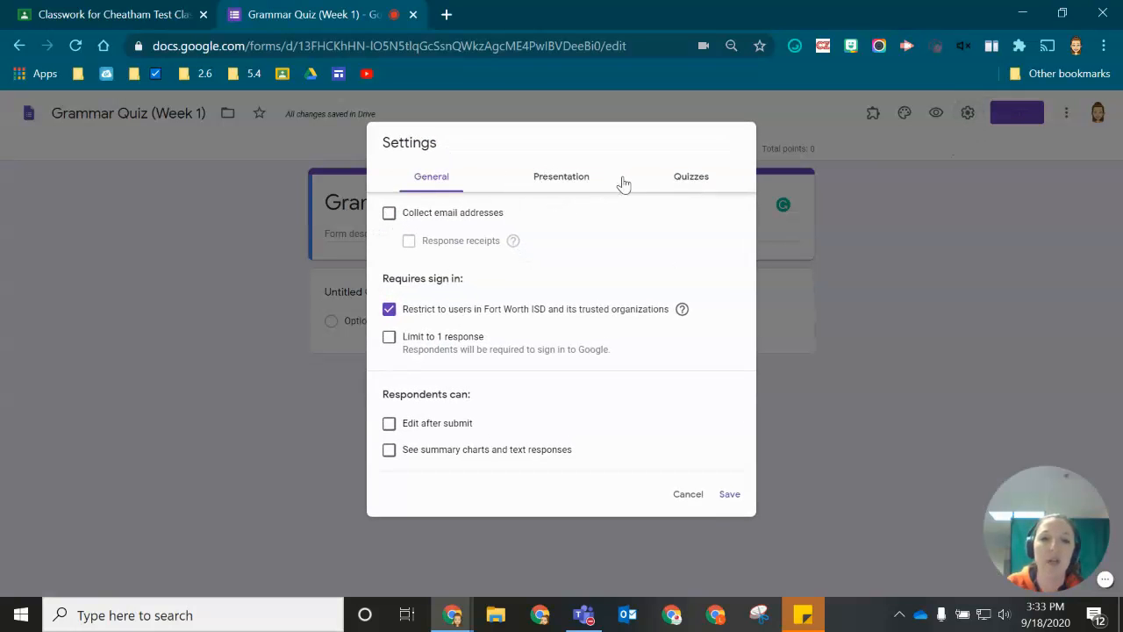
{"action": "left_click", "coordinate": [689, 179]}
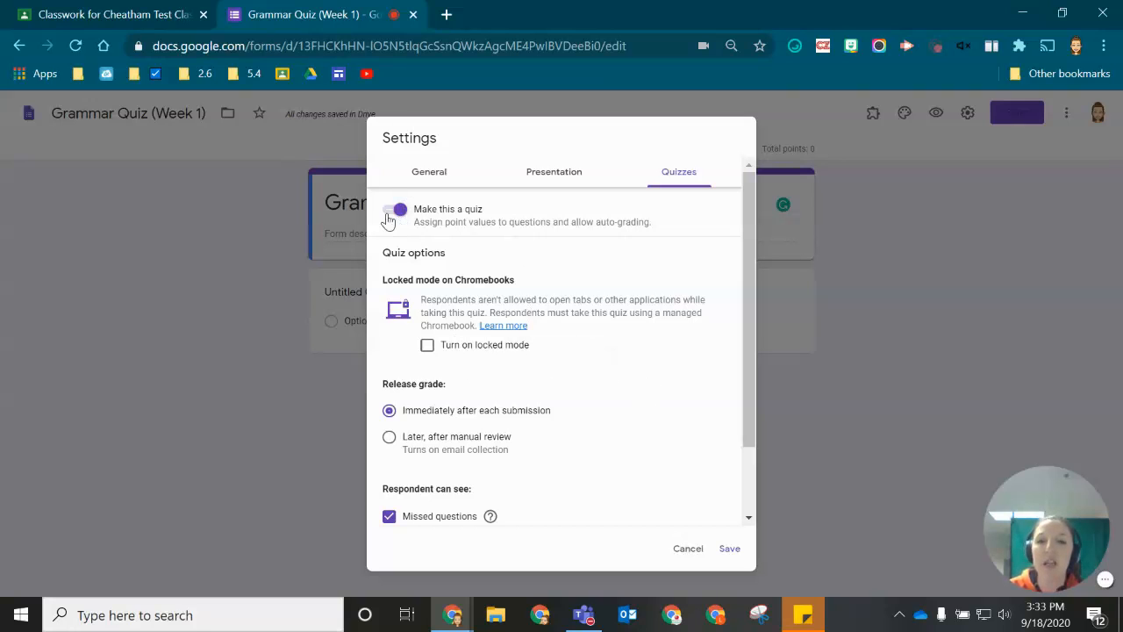
{"action": "scroll", "coordinate": [608, 333], "scroll_direction": "down", "scroll_amount": 2}
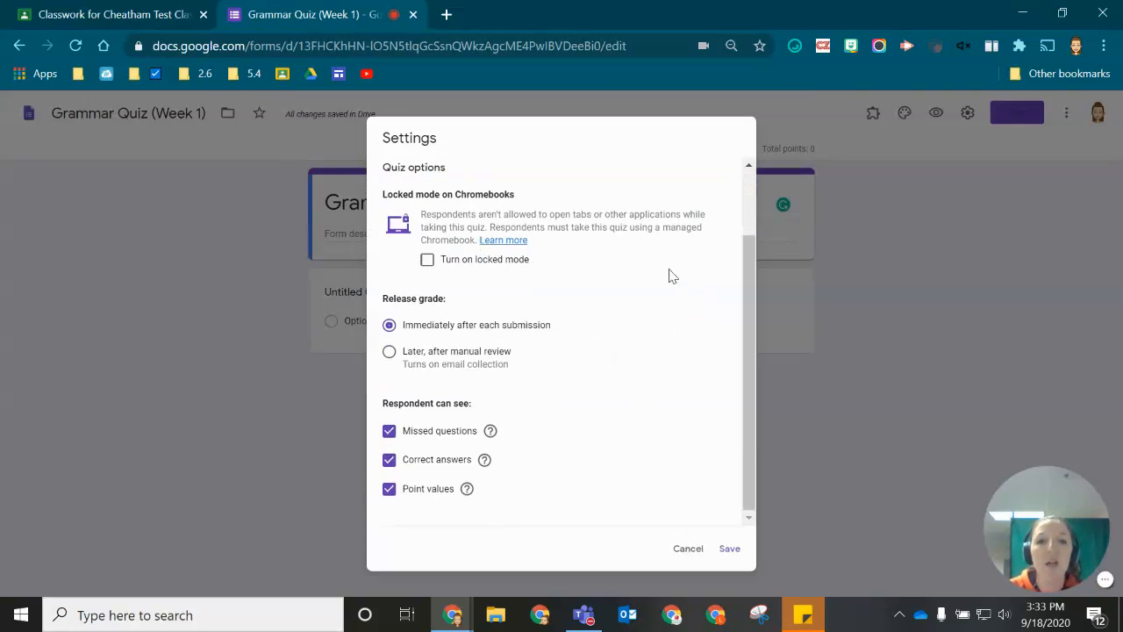
{"action": "left_click", "coordinate": [390, 352]}
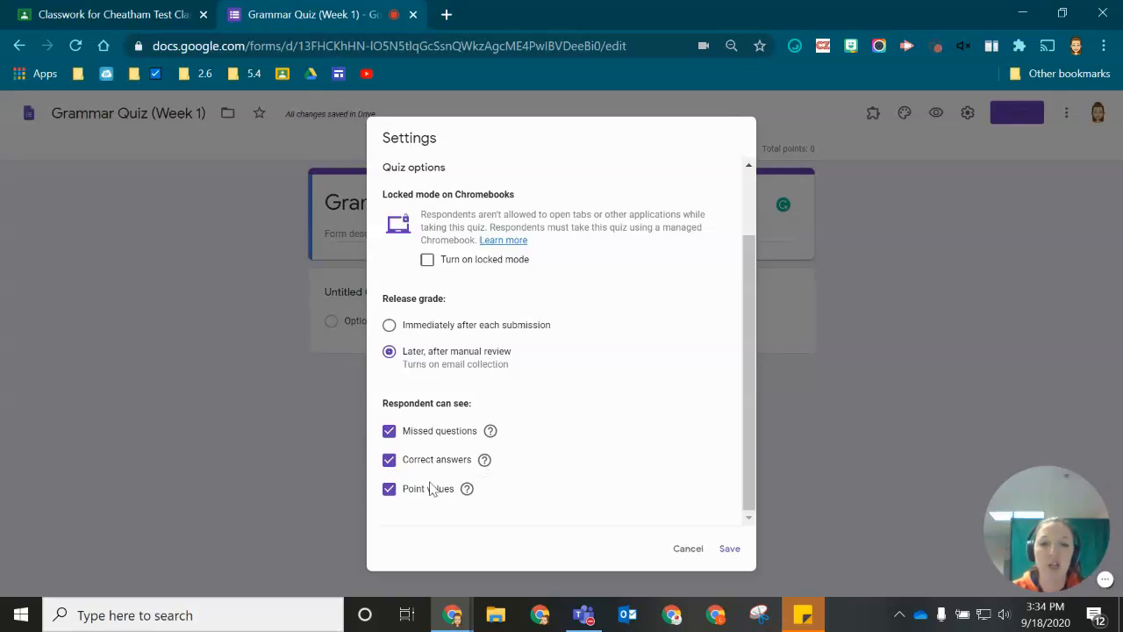
{"action": "scroll", "coordinate": [605, 518], "scroll_direction": "up", "scroll_amount": 2}
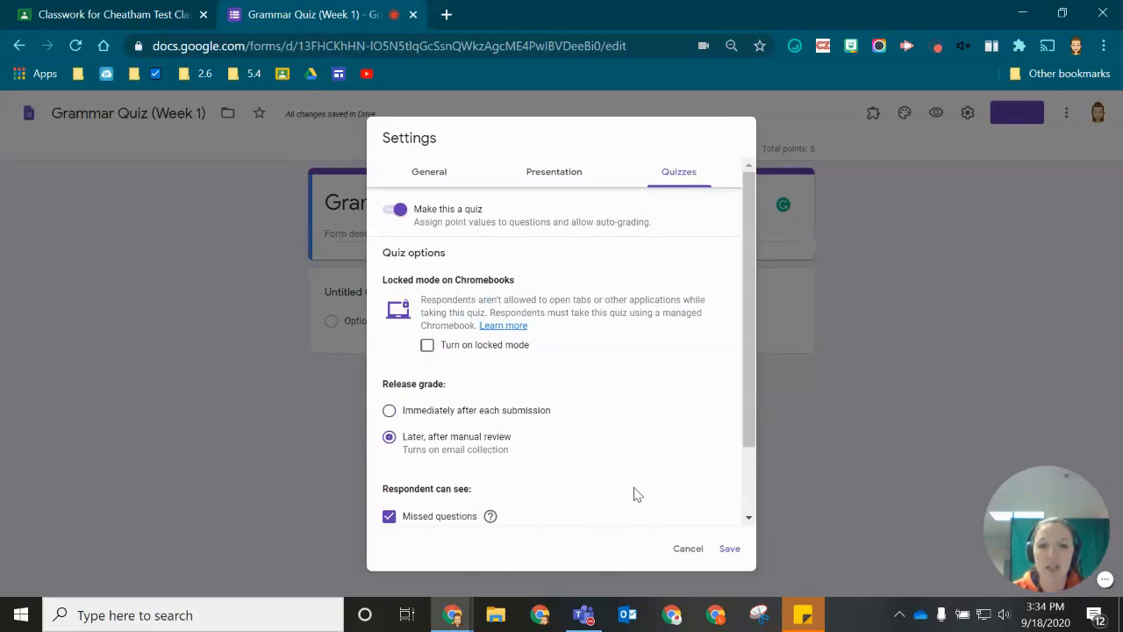
- Turn on 'Limit to 1 response' in the General settings and save
{"action": "left_click", "coordinate": [430, 178]}
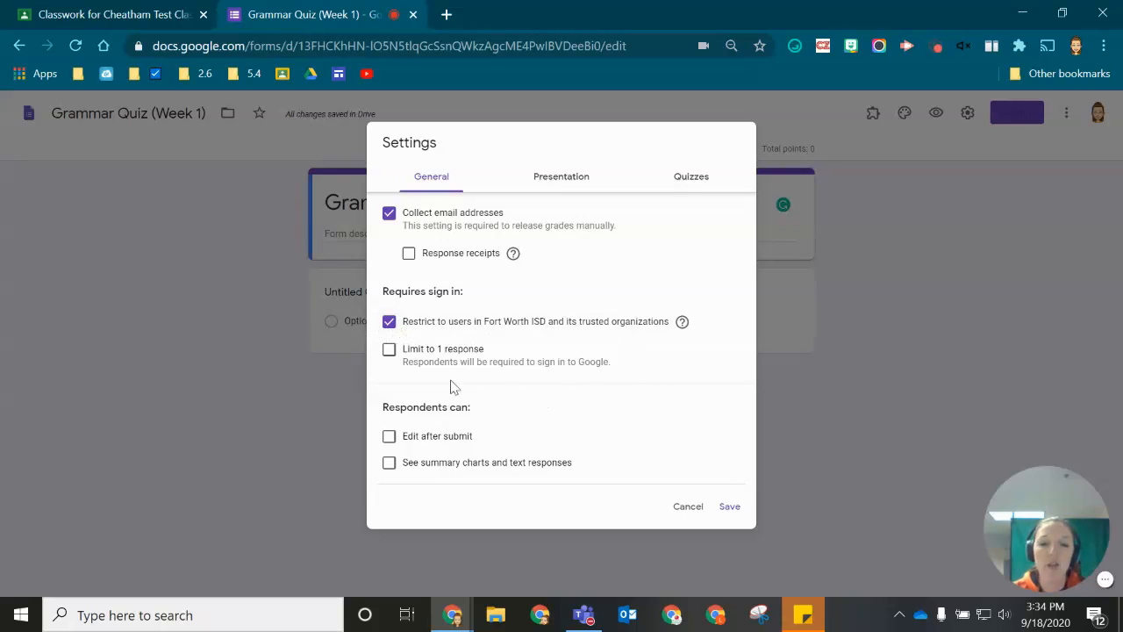
{"action": "left_click", "coordinate": [389, 352]}
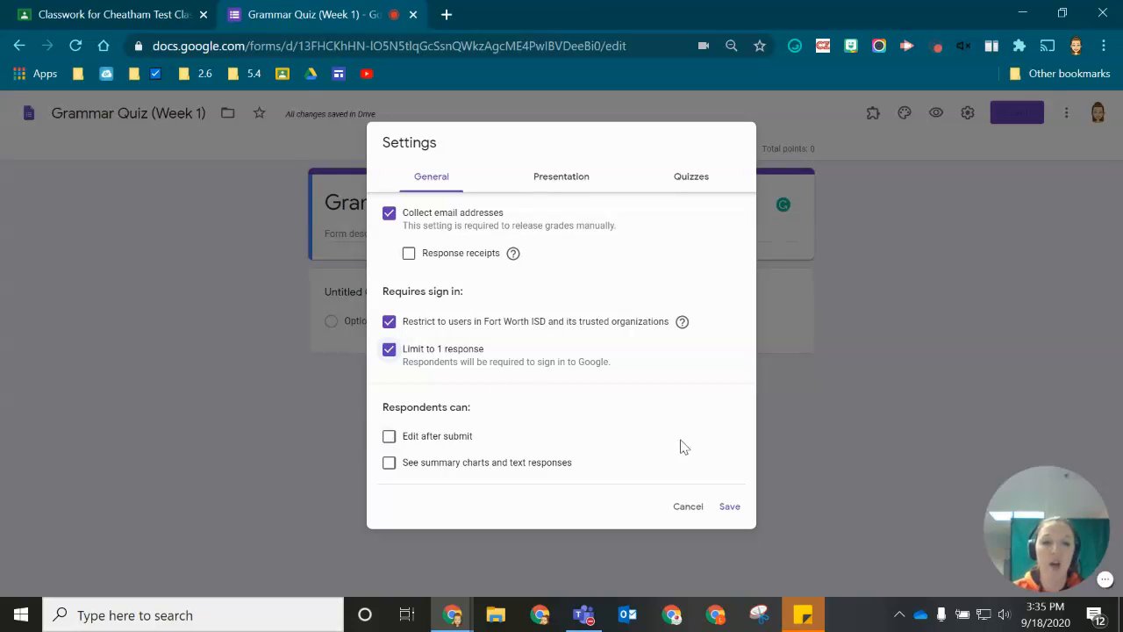
{"action": "left_click", "coordinate": [729, 507]}
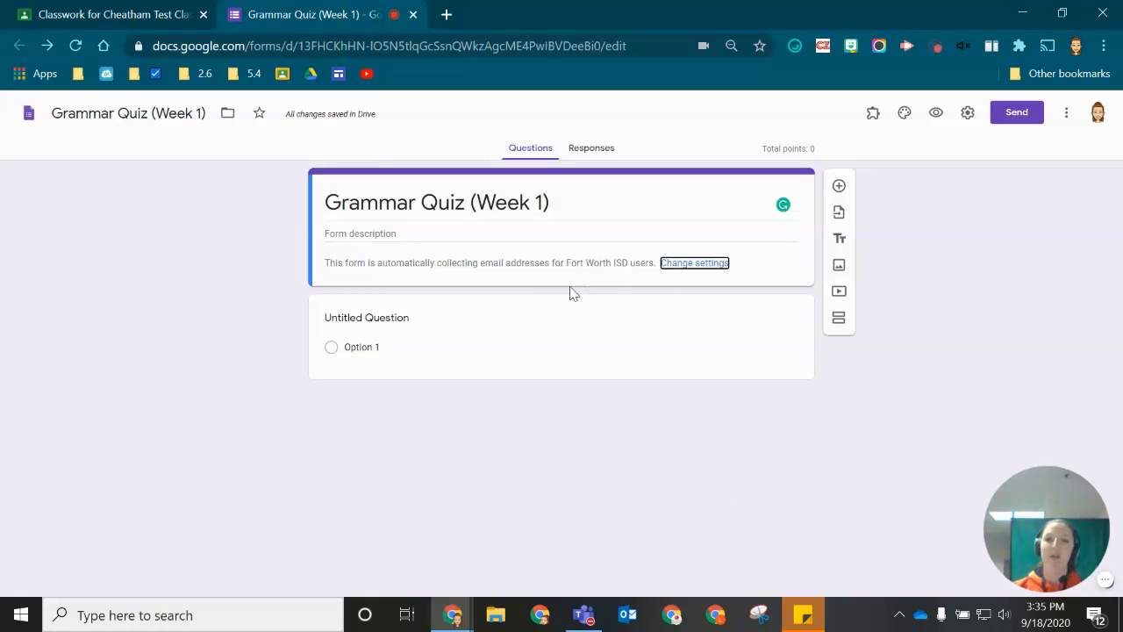
- Title the first question 'First Name' and make it required
{"action": "left_click", "coordinate": [372, 318]}
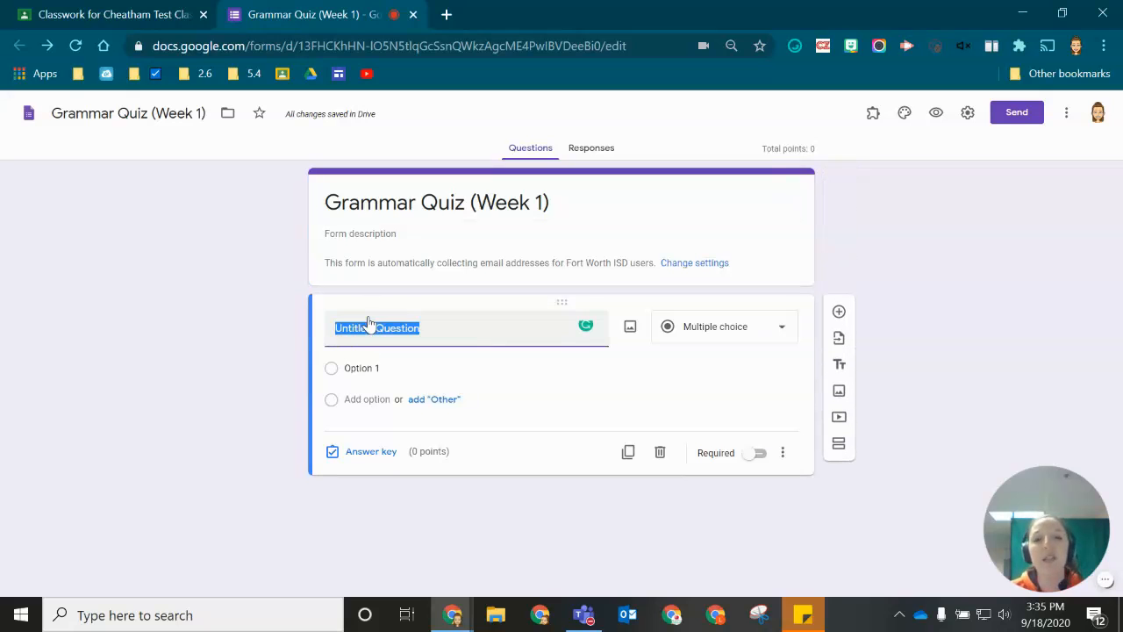
{"action": "type", "text": "F"}
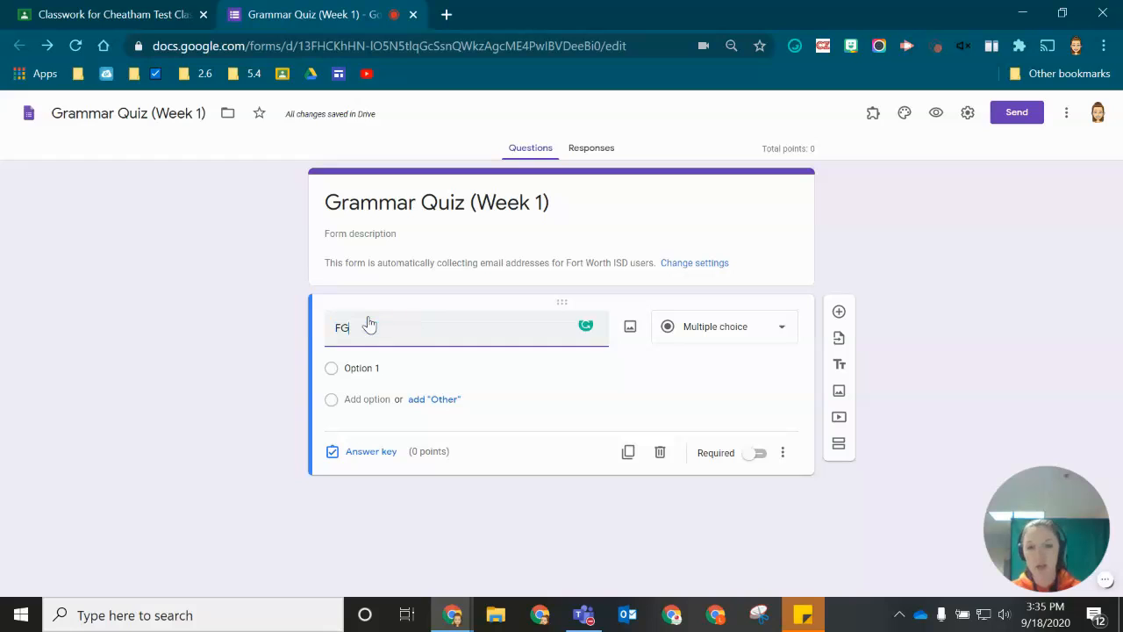
{"action": "type", "text": "irst Name"}
{"action": "left_click", "coordinate": [230, 410]}
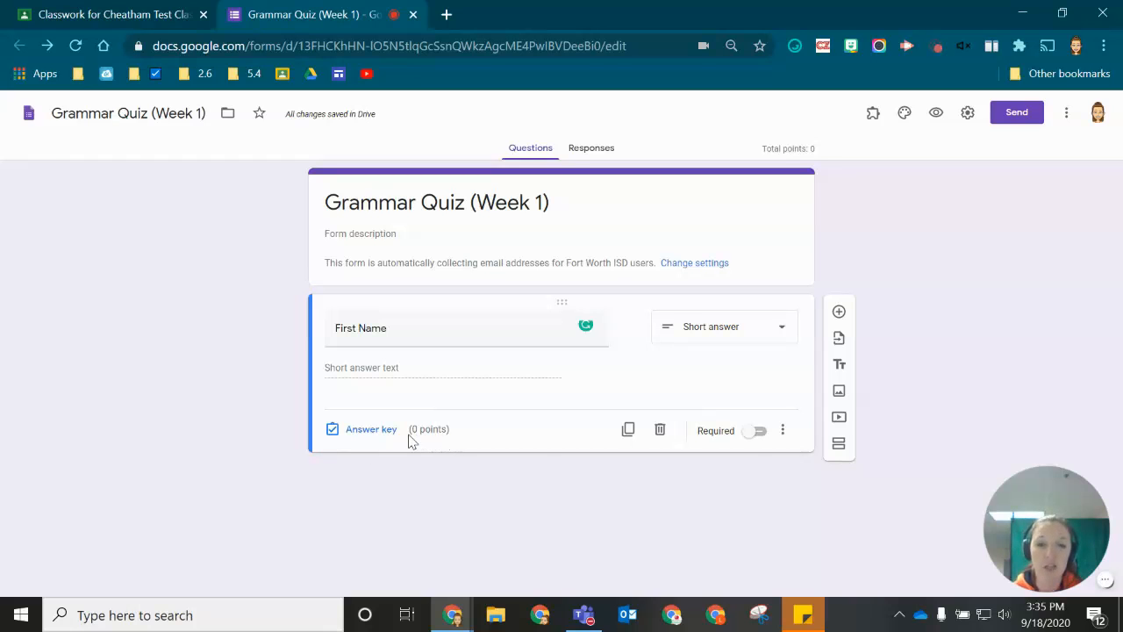
{"action": "left_click", "coordinate": [759, 430]}
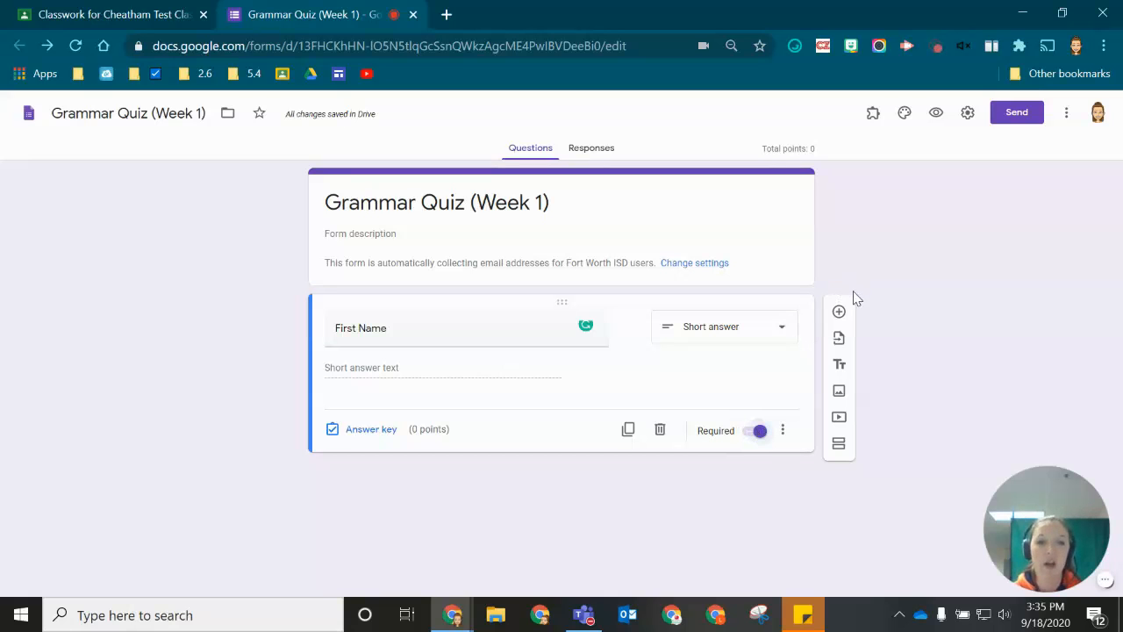
- Add a 'Last Name' short-answer question worth 0 points
{"action": "left_click", "coordinate": [839, 313]}
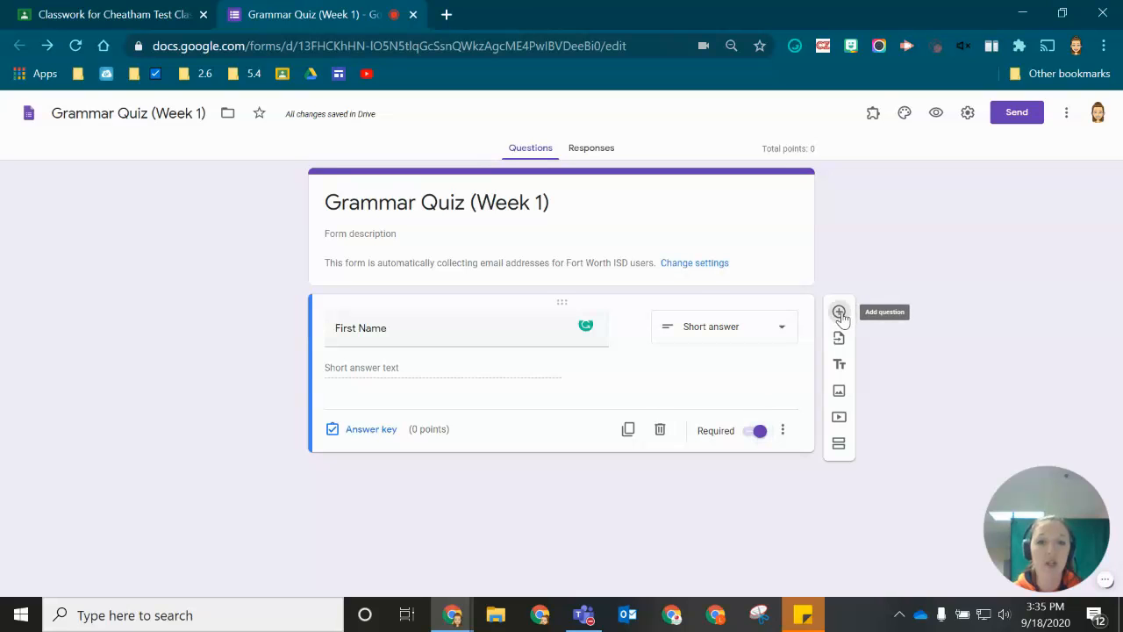
{"action": "type", "text": "Last Name"}
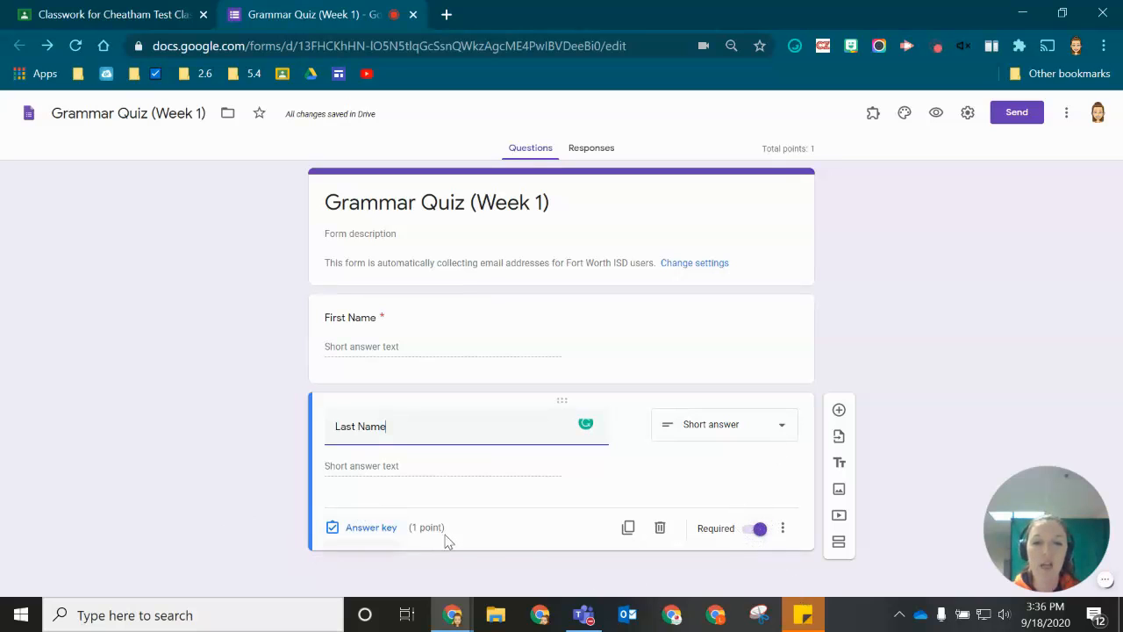
{"action": "left_click", "coordinate": [355, 531]}
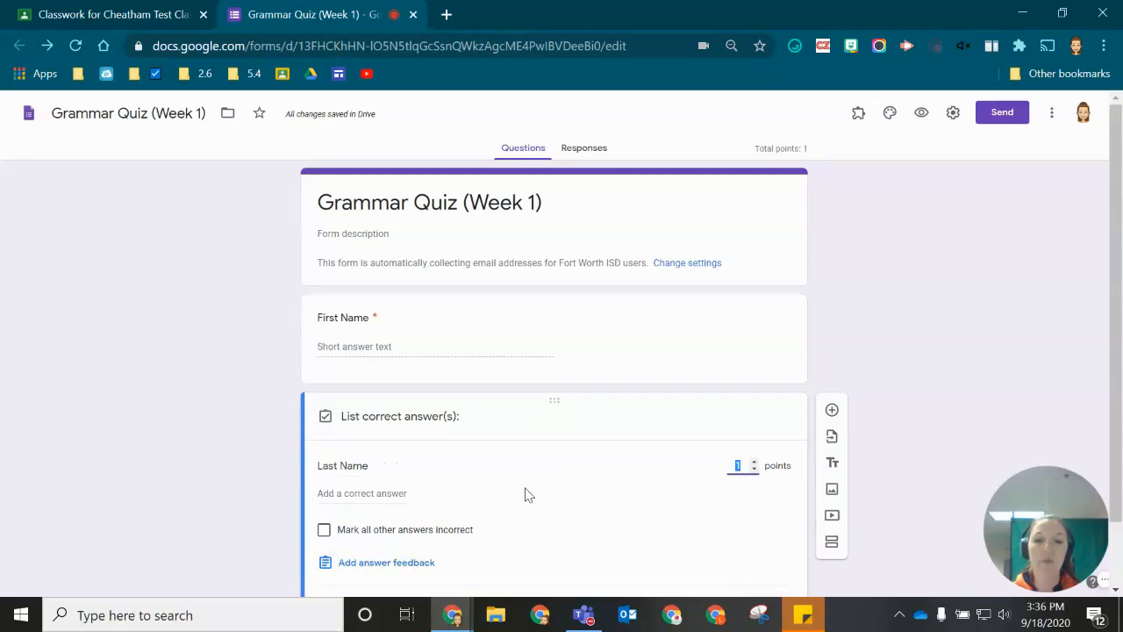
{"action": "scroll", "coordinate": [636, 465], "scroll_direction": "down", "scroll_amount": 1}
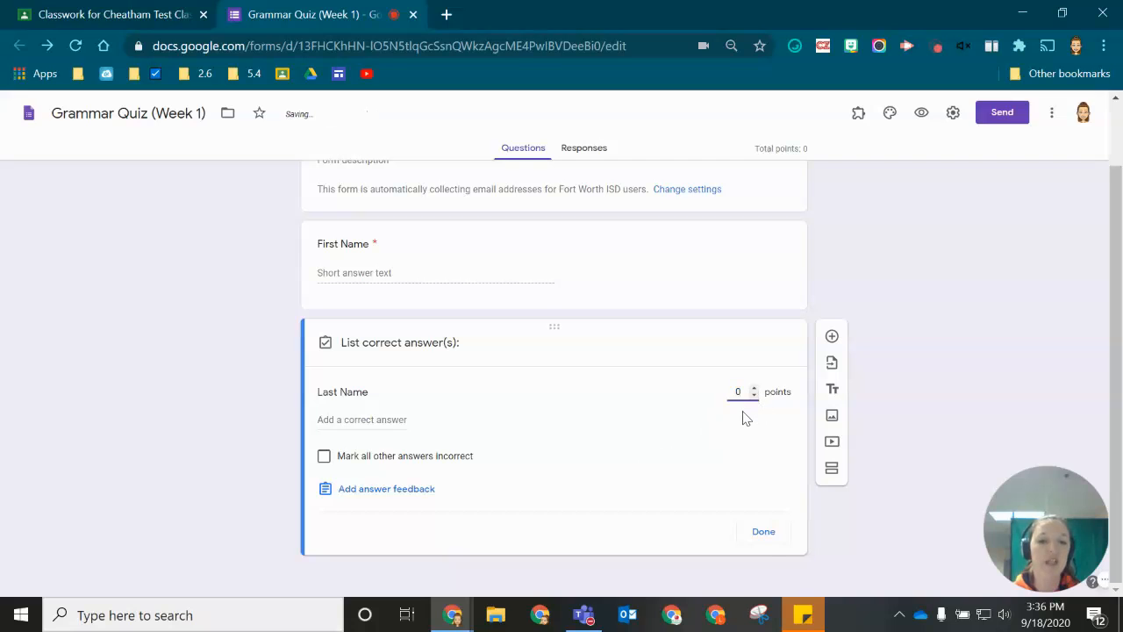
{"action": "left_click", "coordinate": [771, 537]}
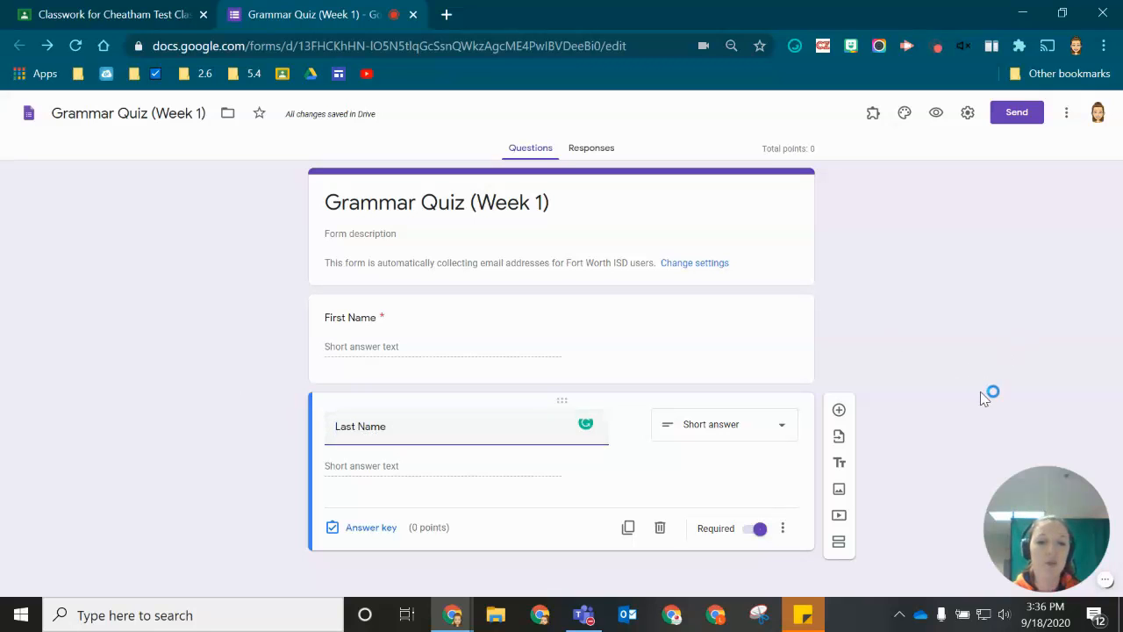
- Add a 'Period' dropdown question with options 1, 2, 4 and 6
{"action": "left_click", "coordinate": [838, 409]}
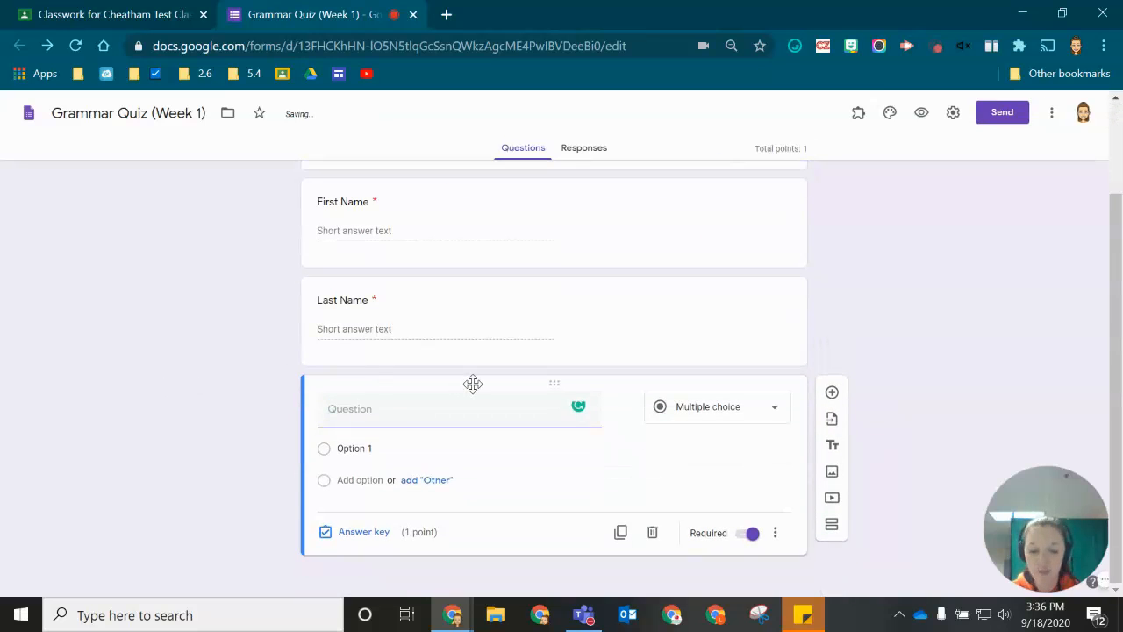
{"action": "type", "text": "Period"}
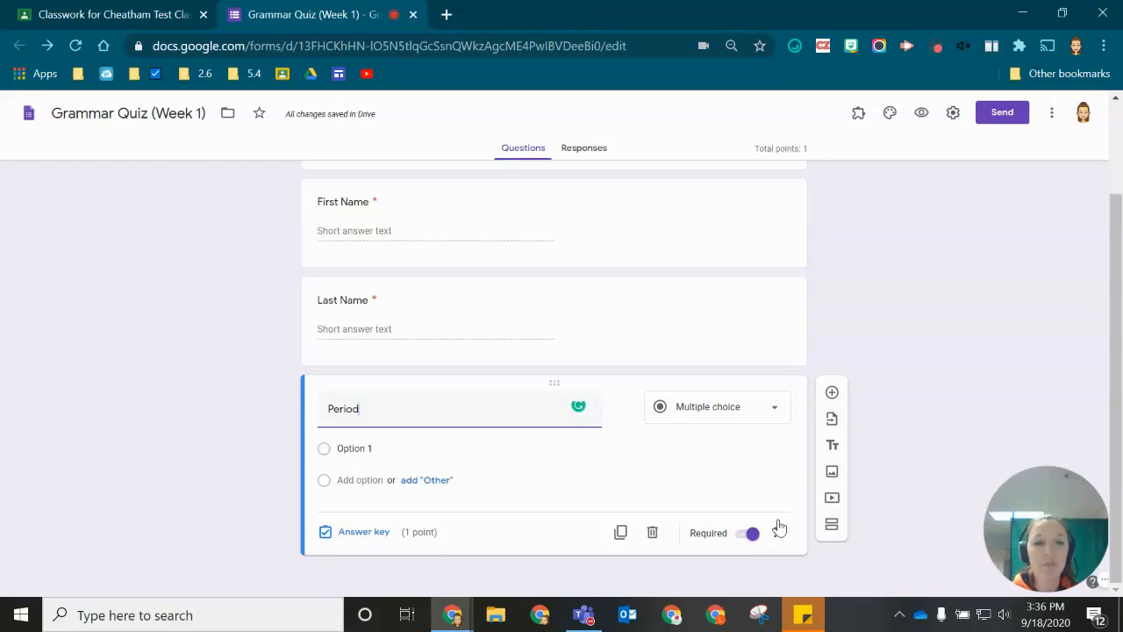
{"action": "left_click", "coordinate": [725, 410]}
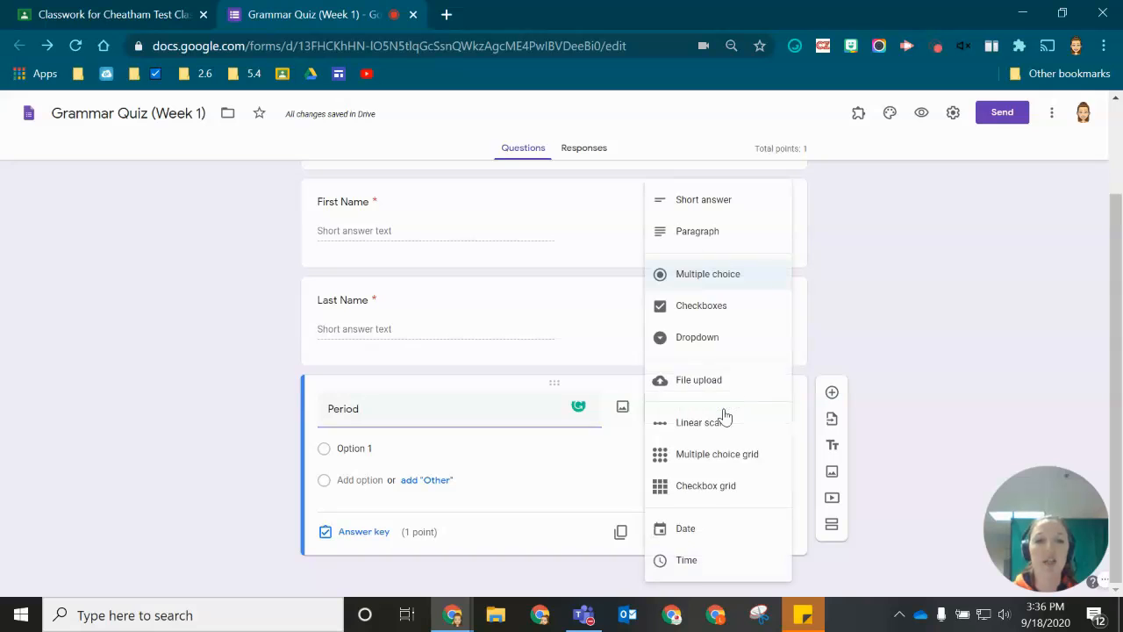
{"action": "left_click", "coordinate": [702, 340]}
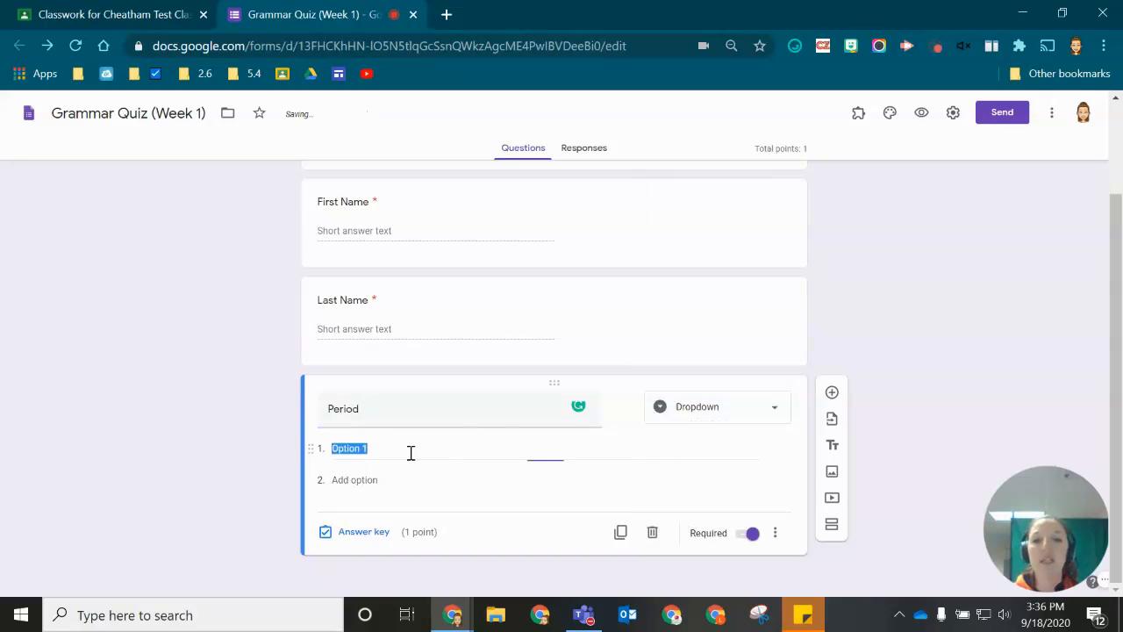
{"action": "type", "text": "1"}
{"action": "key", "text": "Tab"}
{"action": "type", "text": "2"}
{"action": "key", "text": "Tab"}
{"action": "key", "text": "Tab"}
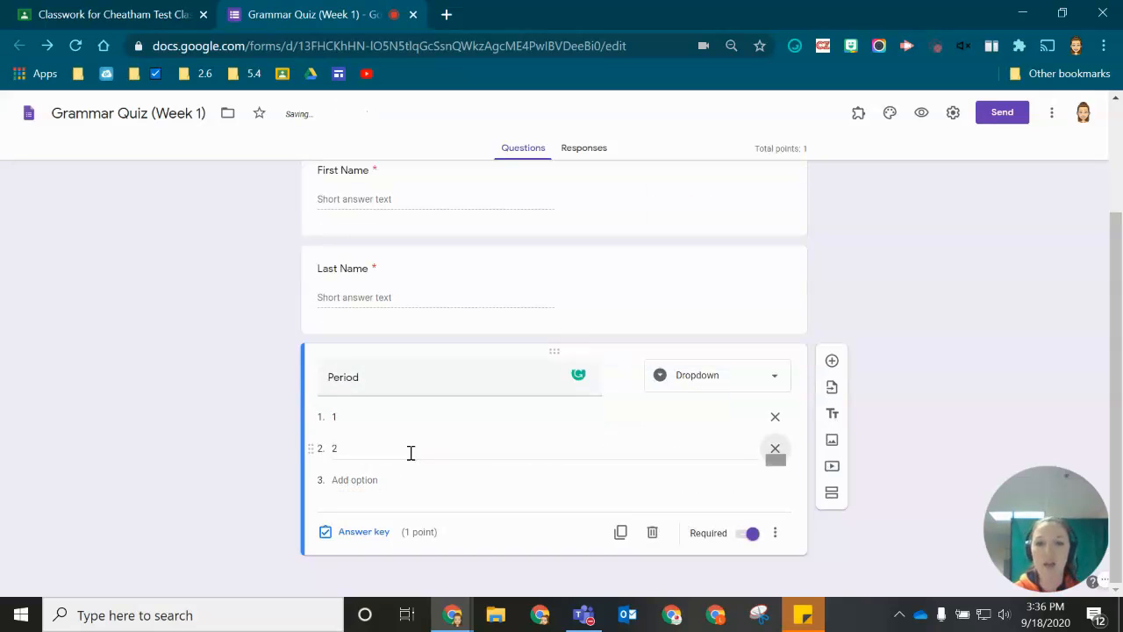
{"action": "type", "text": "4"}
{"action": "key", "text": "Tab"}
{"action": "key", "text": "Tab"}
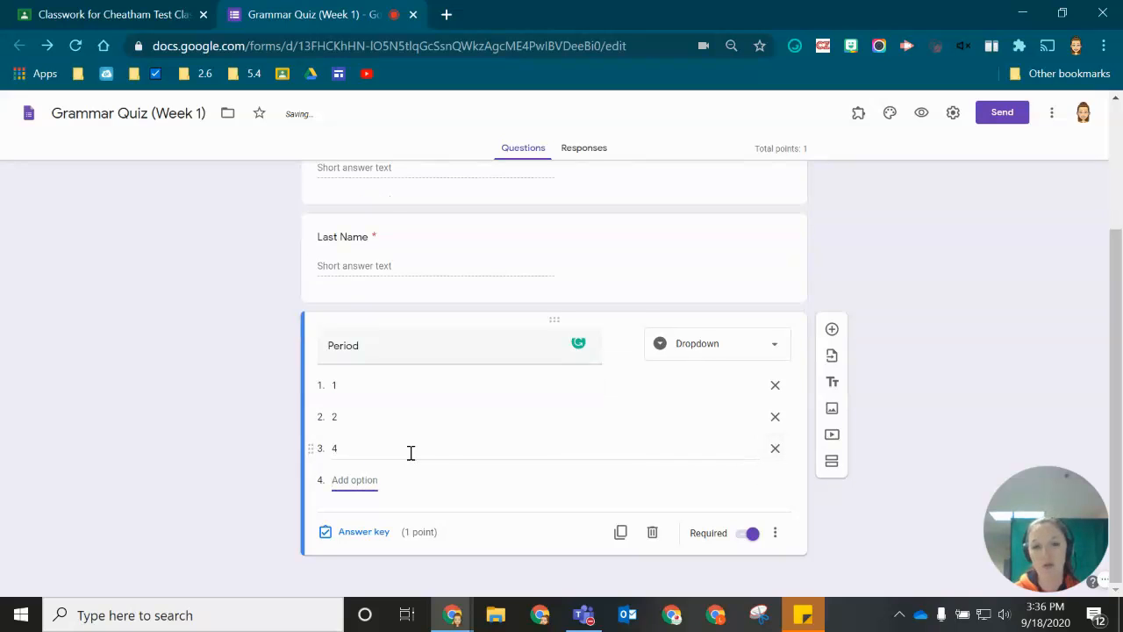
{"action": "type", "text": "6"}
{"action": "left_click", "coordinate": [214, 471]}
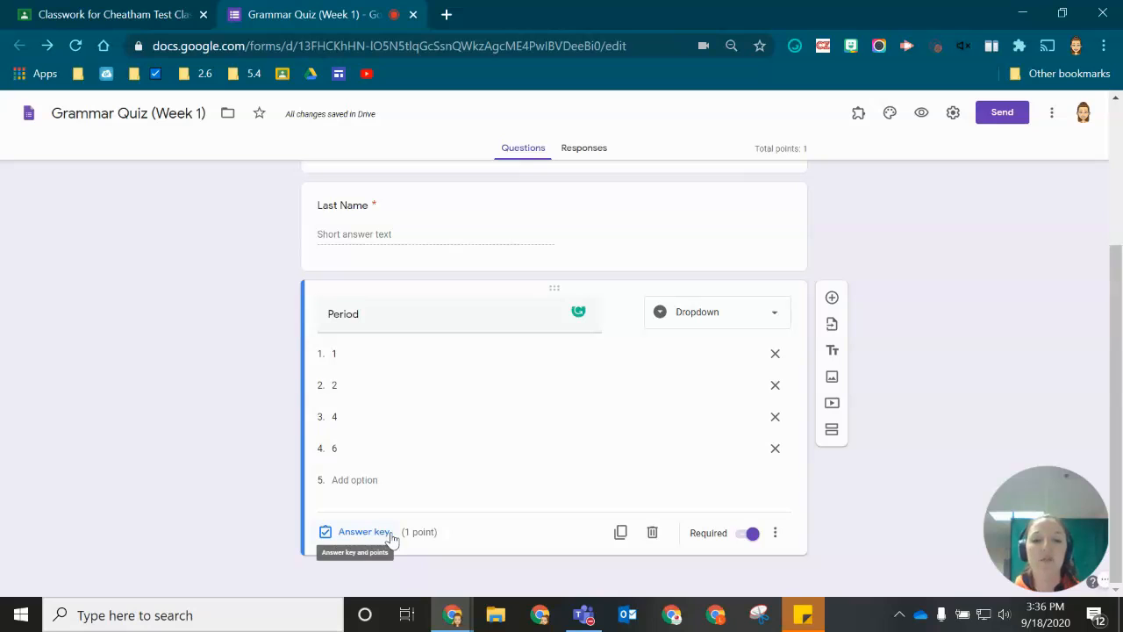
- Set the Period question's answer key to 0 points
{"action": "left_click", "coordinate": [363, 532]}
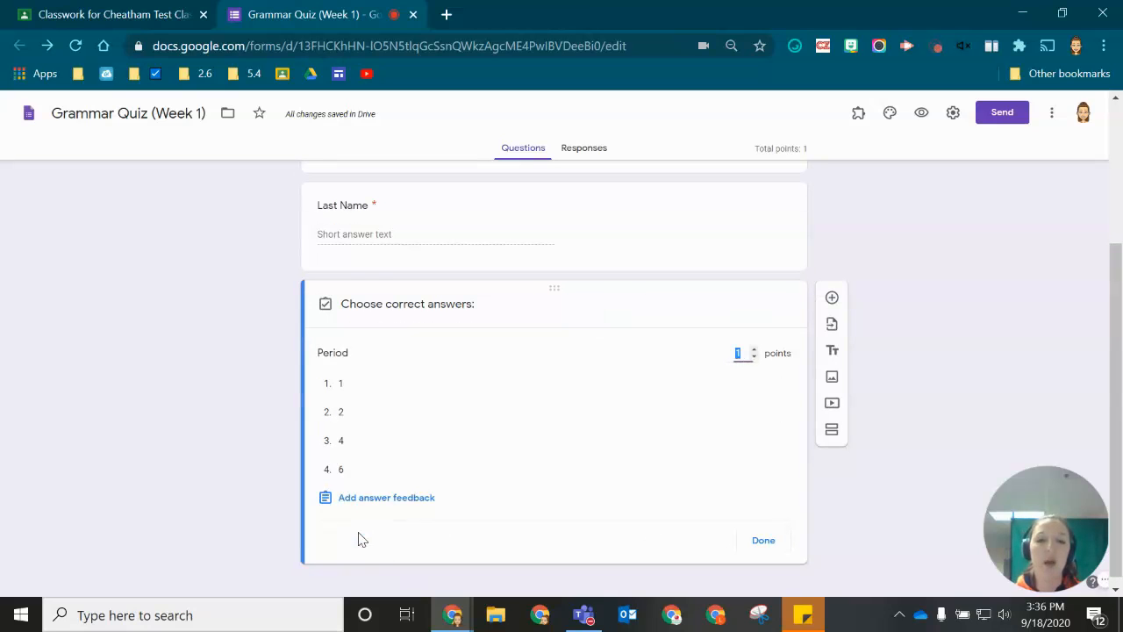
{"action": "left_click", "coordinate": [753, 357]}
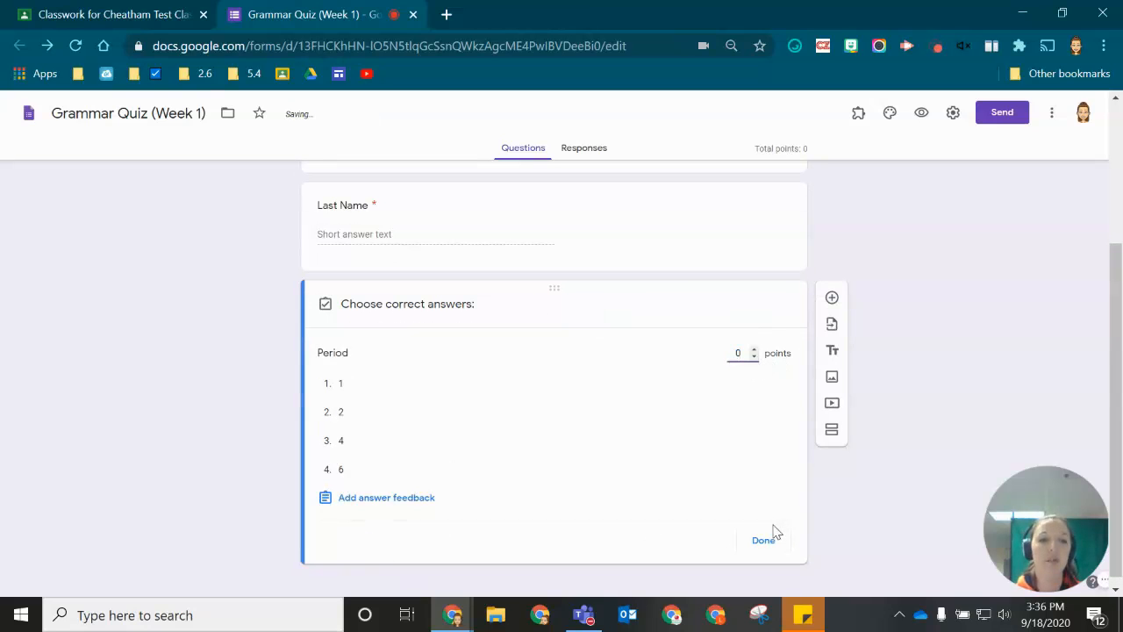
{"action": "left_click", "coordinate": [763, 540]}
{"action": "scroll", "coordinate": [183, 367], "scroll_direction": "up", "scroll_amount": 2}
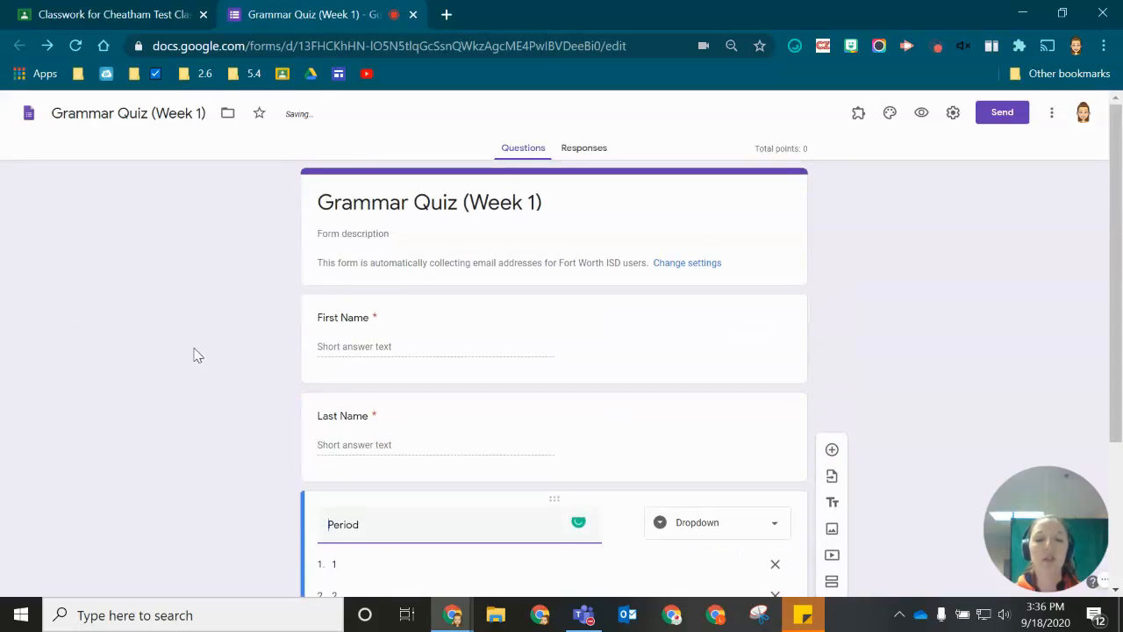
{"action": "scroll", "coordinate": [203, 317], "scroll_direction": "down", "scroll_amount": 1}
{"action": "scroll", "coordinate": [220, 317], "scroll_direction": "down", "scroll_amount": 2}
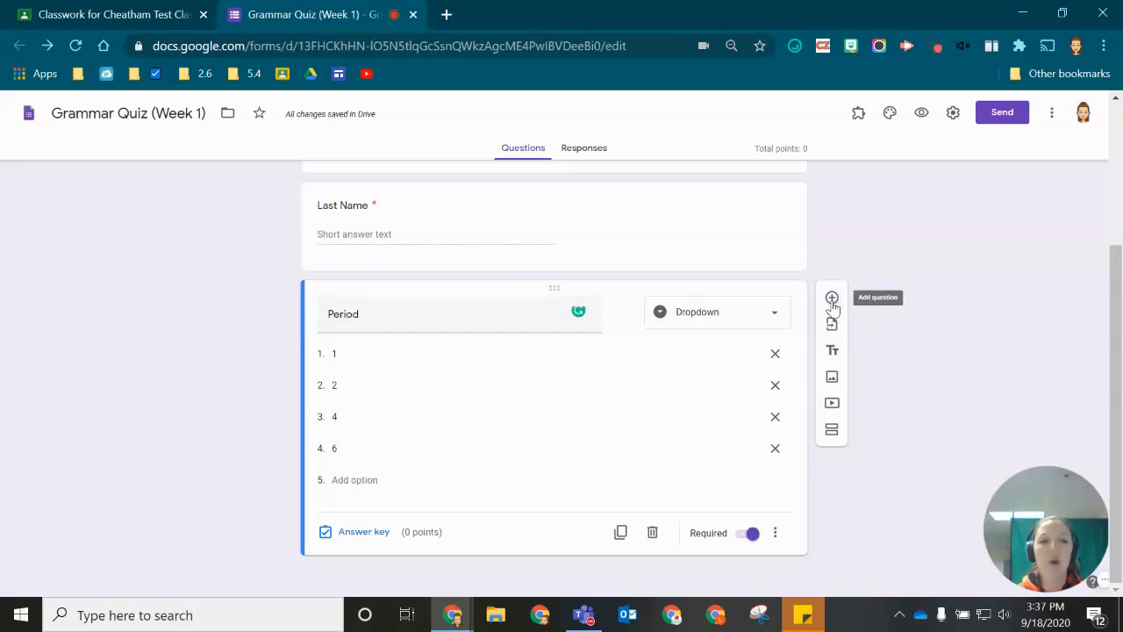
- Add a new section after Period and clear its default title
{"action": "left_click", "coordinate": [831, 432]}
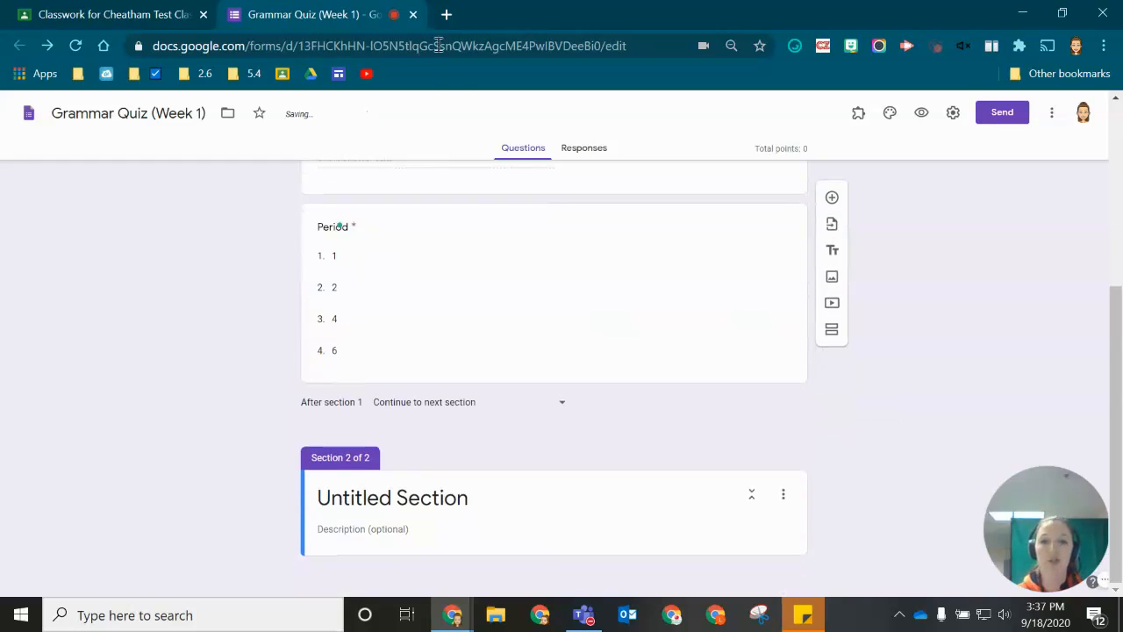
{"action": "left_click", "coordinate": [386, 484]}
{"action": "key", "text": "BackSpace"}
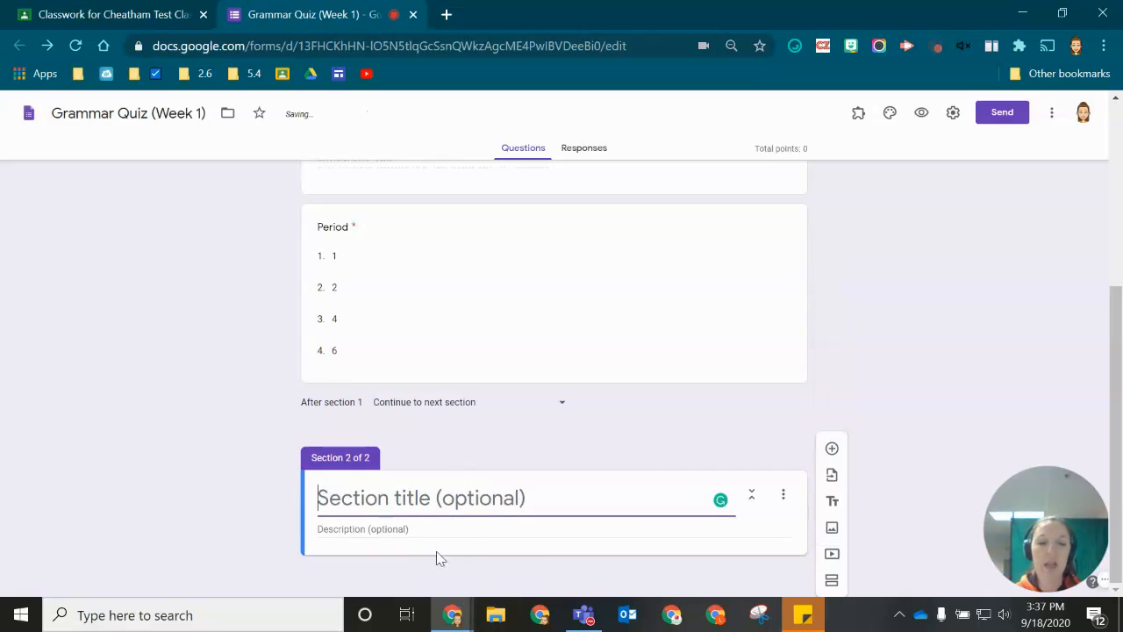
{"action": "left_click_drag", "start_coordinate": [830, 478], "coordinate": [861, 456]}
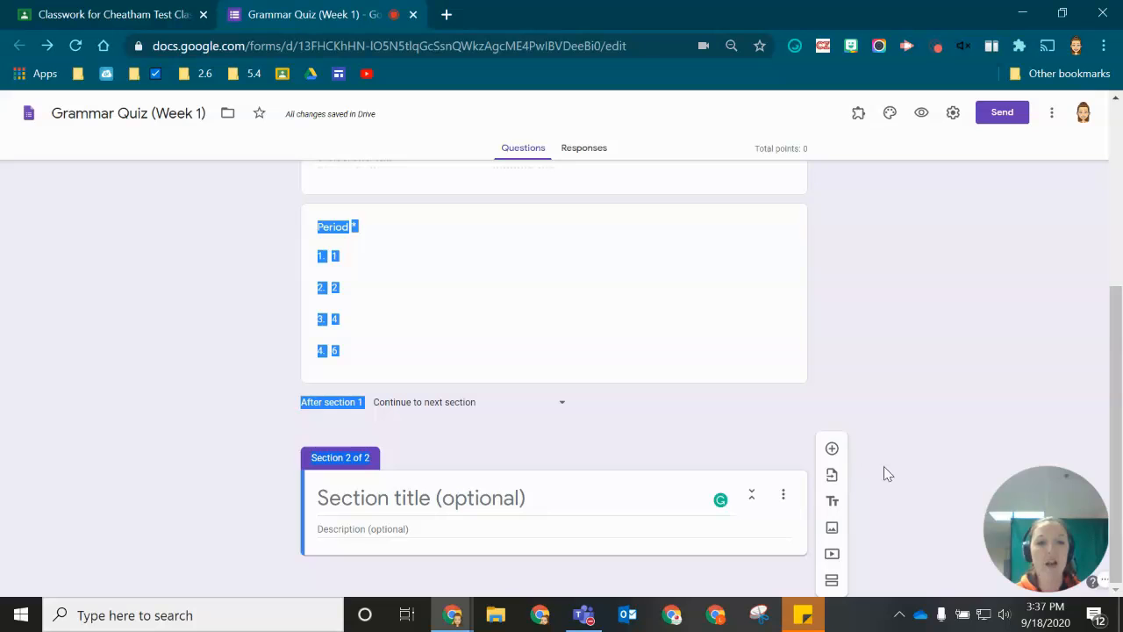
- Add Question 1 with options A–D, marking B correct for 1 point
{"action": "left_click", "coordinate": [832, 448]}
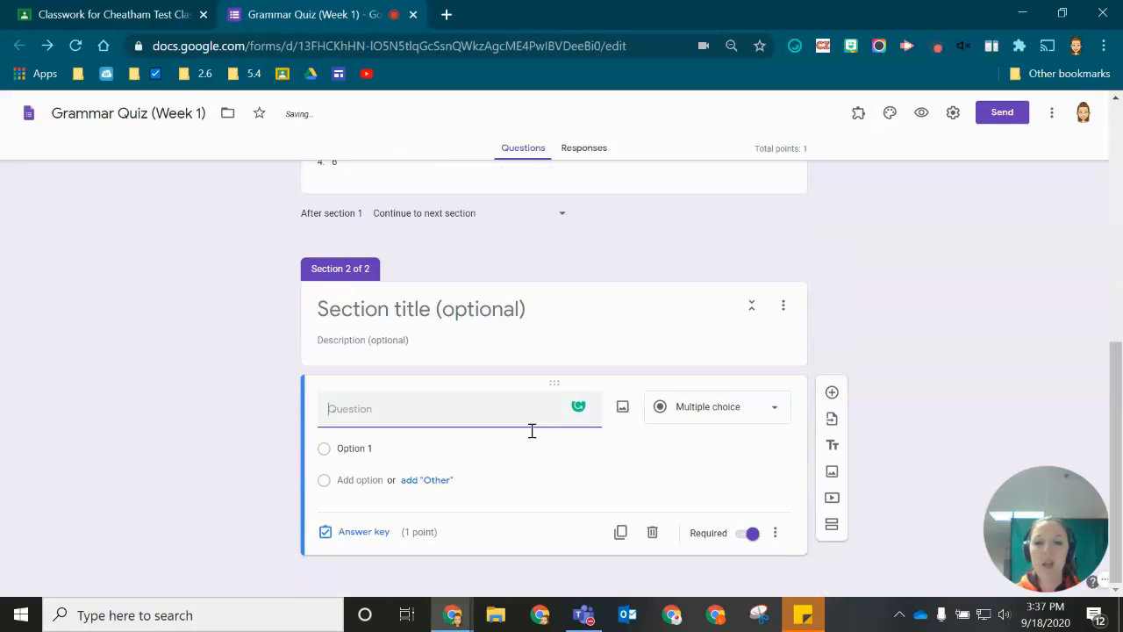
{"action": "type", "text": "Question 1"}
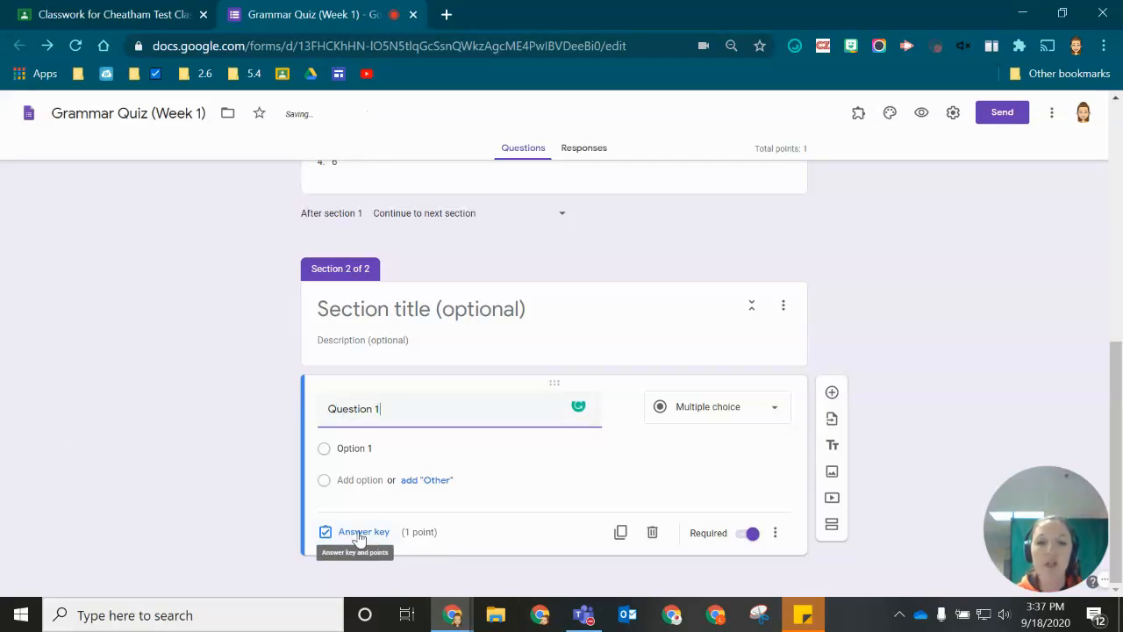
{"action": "left_click", "coordinate": [348, 447]}
{"action": "type", "text": "A"}
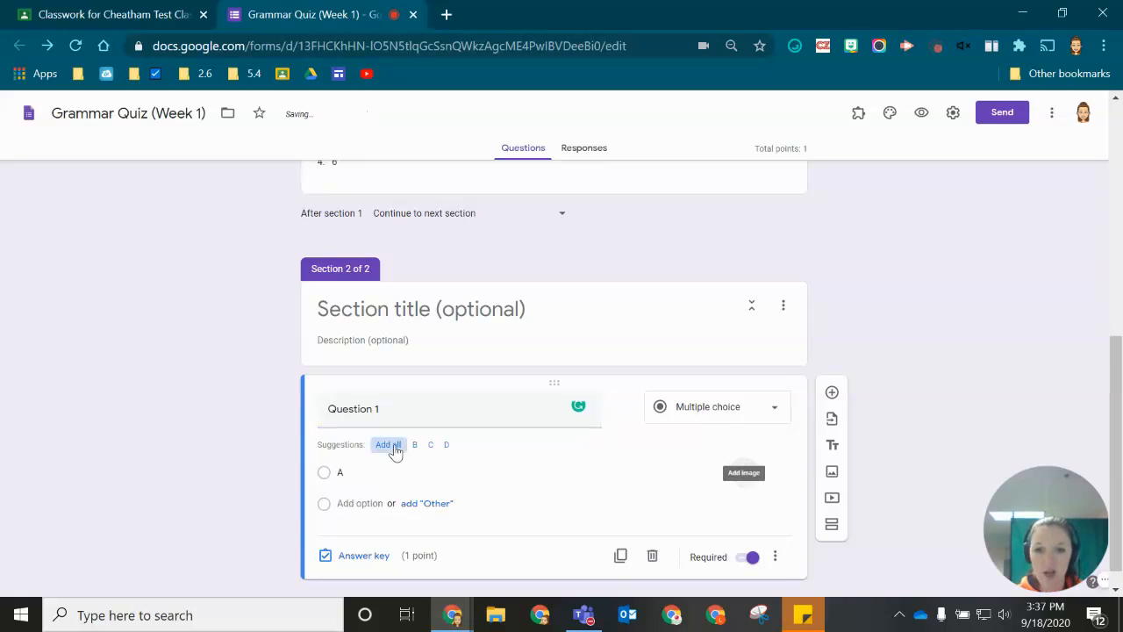
{"action": "left_click", "coordinate": [390, 445]}
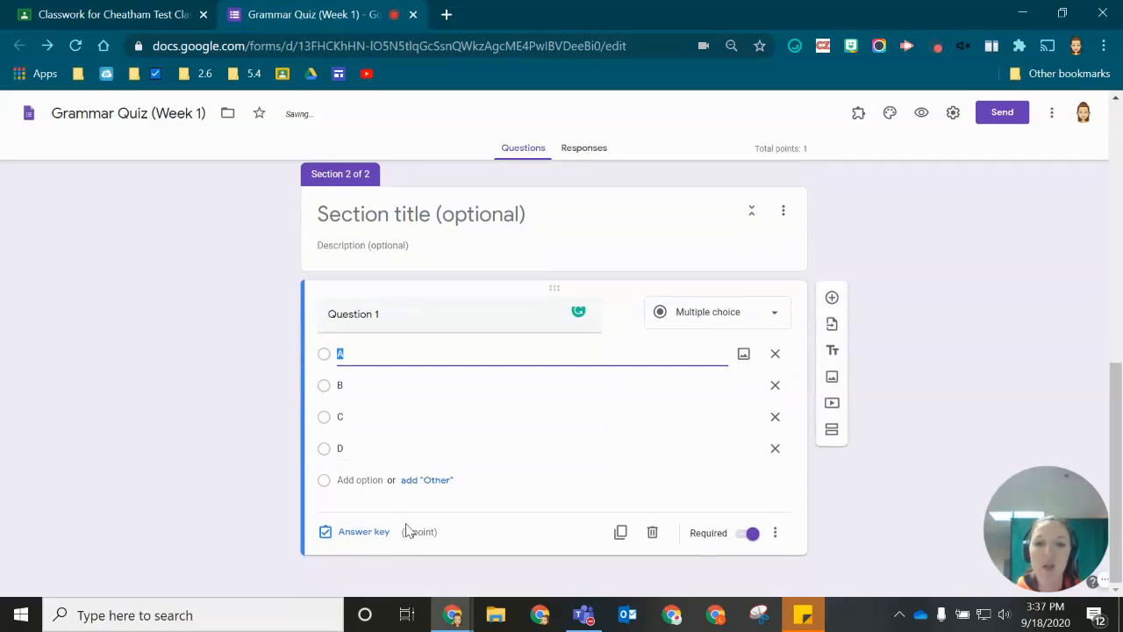
{"action": "left_click", "coordinate": [352, 533]}
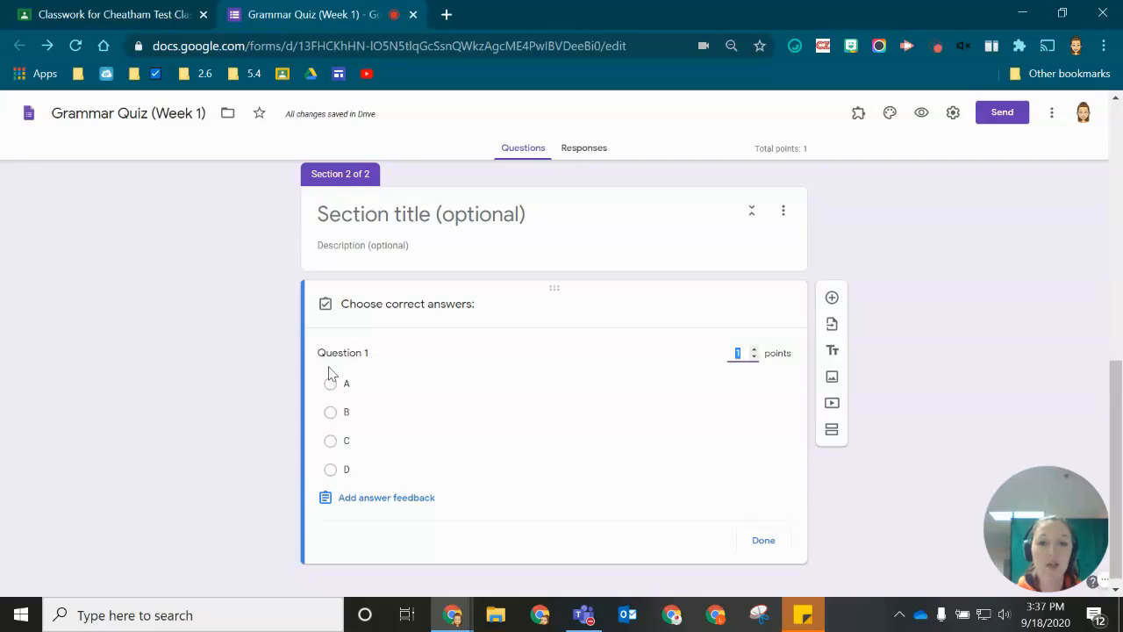
{"action": "left_click", "coordinate": [325, 424]}
{"action": "left_click", "coordinate": [327, 423]}
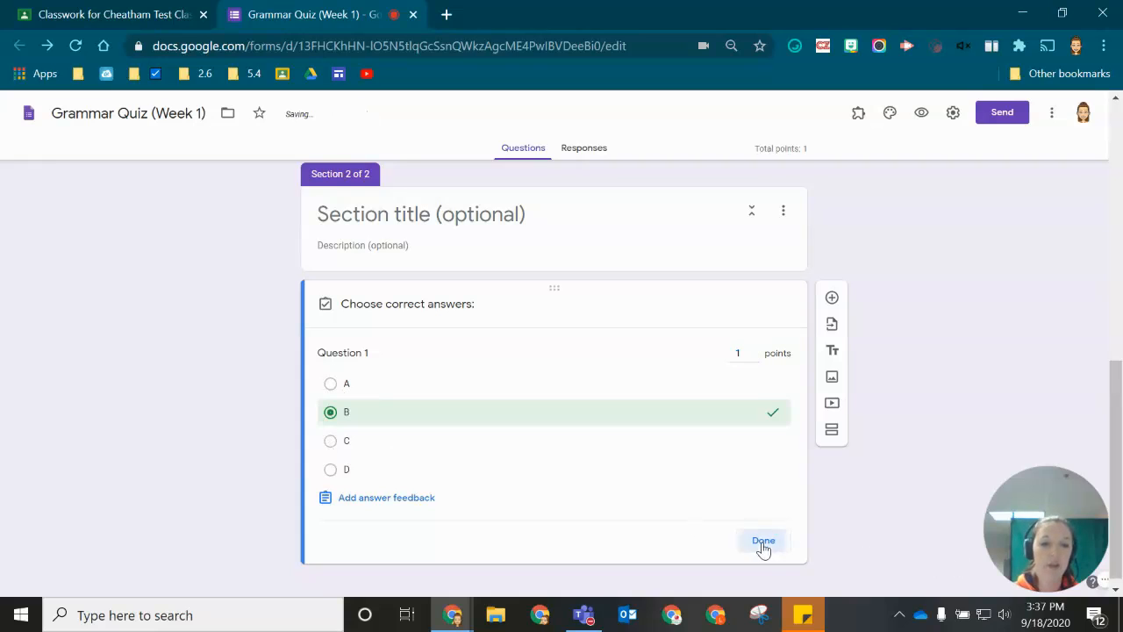
{"action": "left_click", "coordinate": [762, 542]}
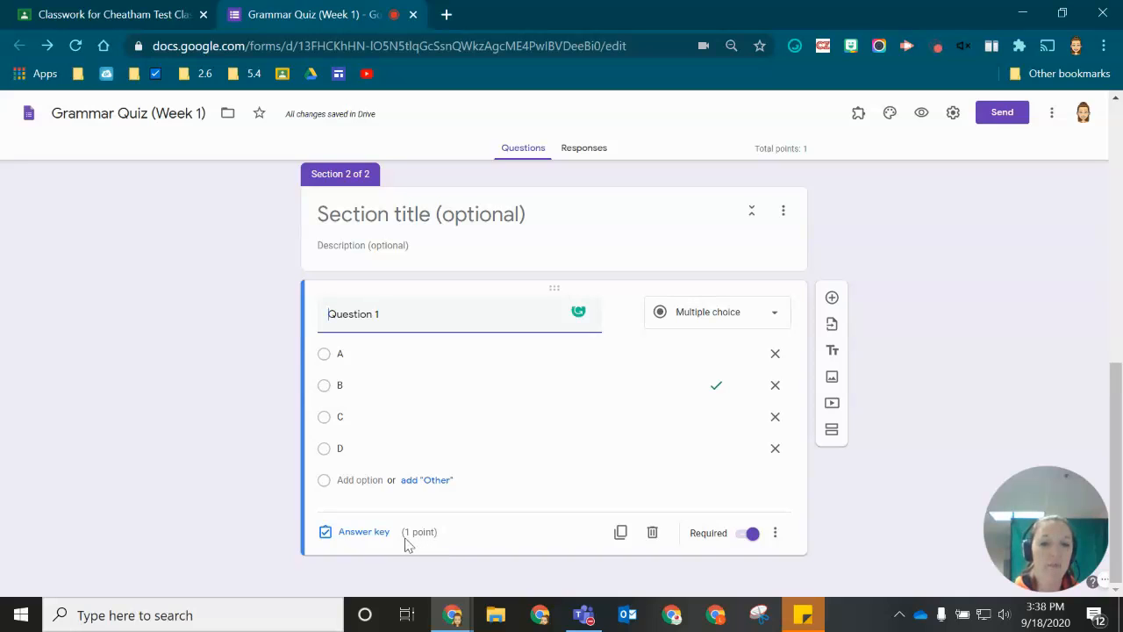
- Add 'Question 2' below Question 1 with options A, B, C and D
{"action": "left_click", "coordinate": [832, 298]}
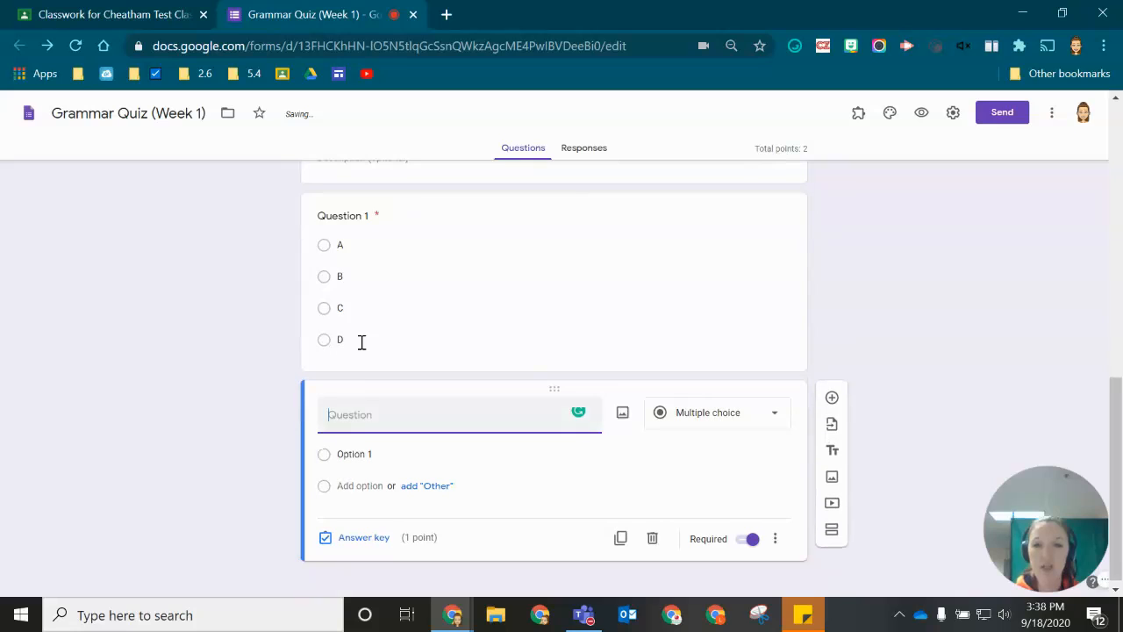
{"action": "type", "text": "Question 2"}
{"action": "left_click", "coordinate": [356, 448]}
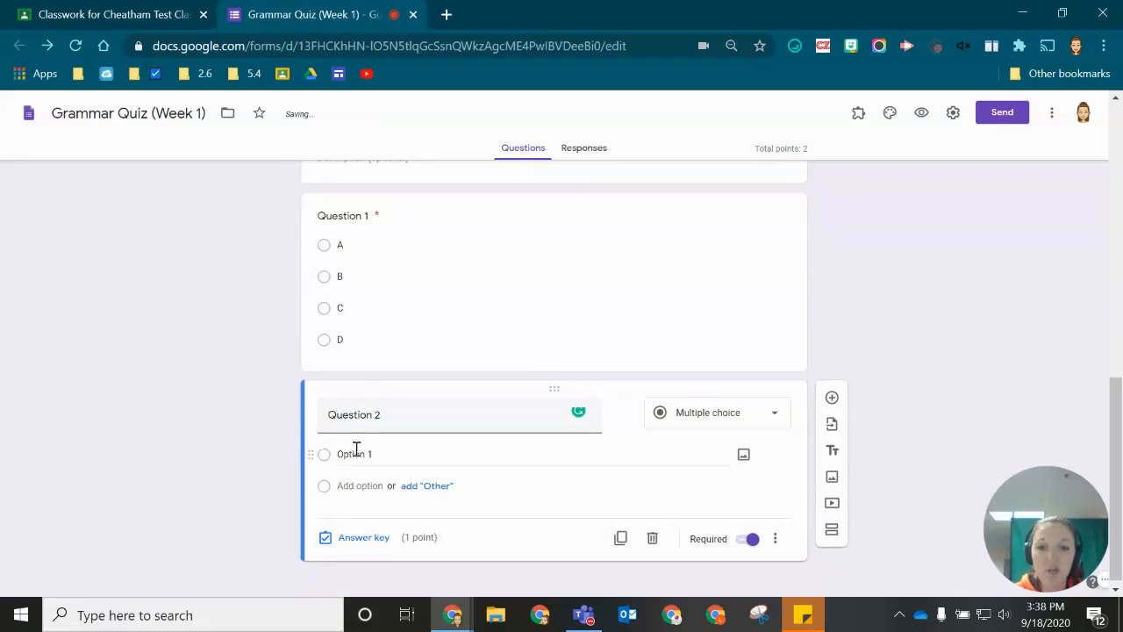
{"action": "left_click", "coordinate": [361, 454]}
{"action": "type", "text": "A"}
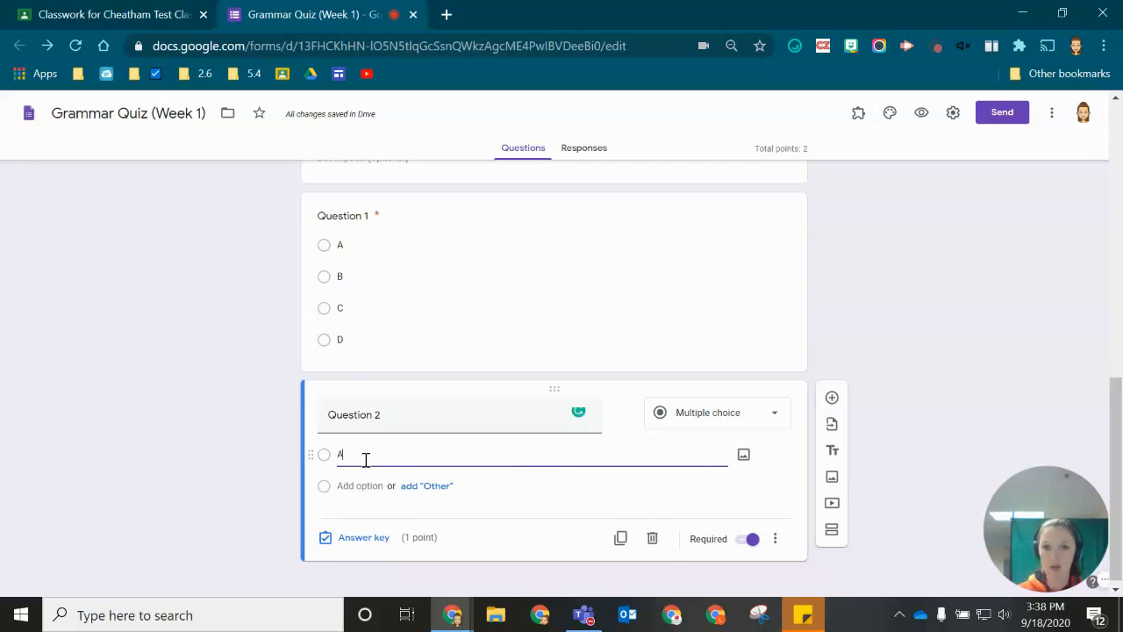
{"action": "left_click", "coordinate": [386, 428]}
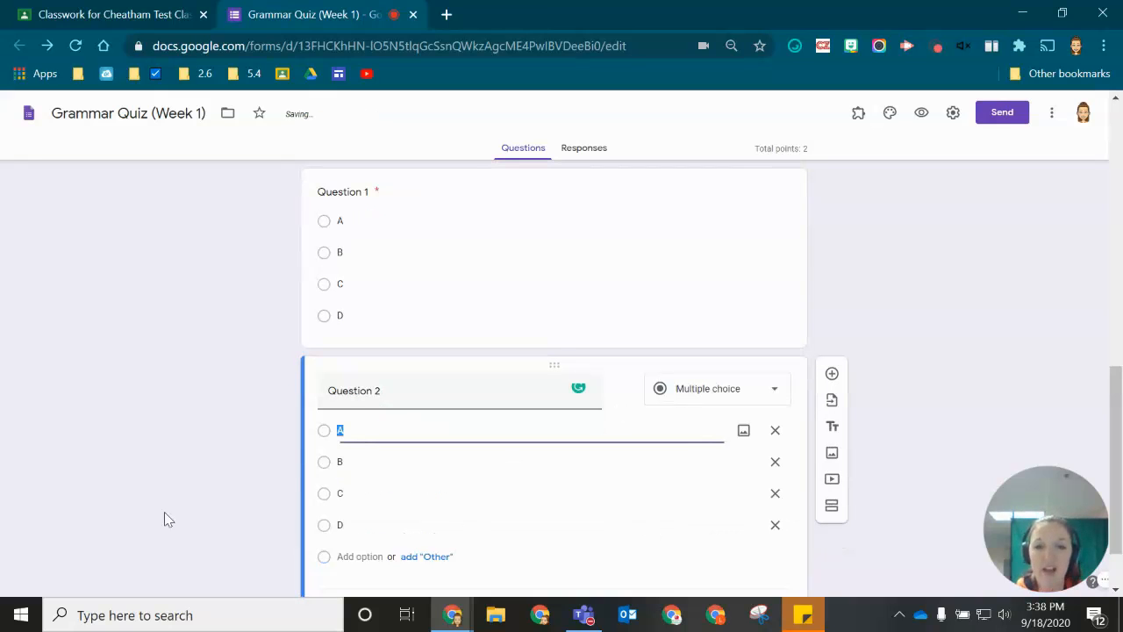
- Mark C as Question 2's correct answer for 1 point and close the quiz editor
{"action": "scroll", "coordinate": [135, 486], "scroll_direction": "down", "scroll_amount": 1}
{"action": "left_click", "coordinate": [331, 535]}
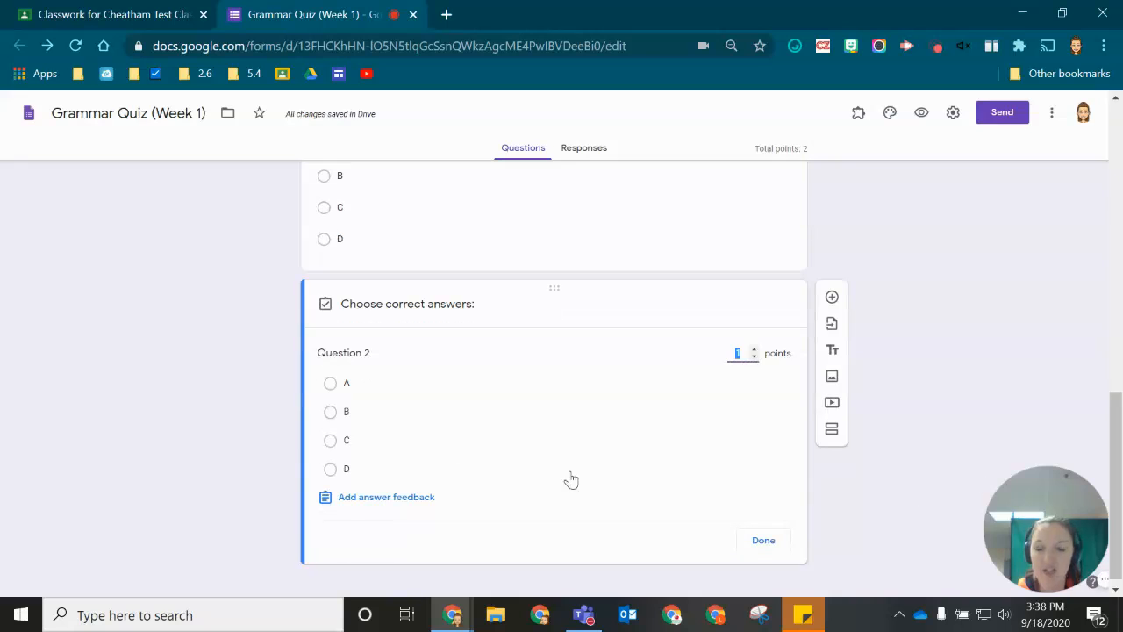
{"action": "left_click", "coordinate": [346, 443]}
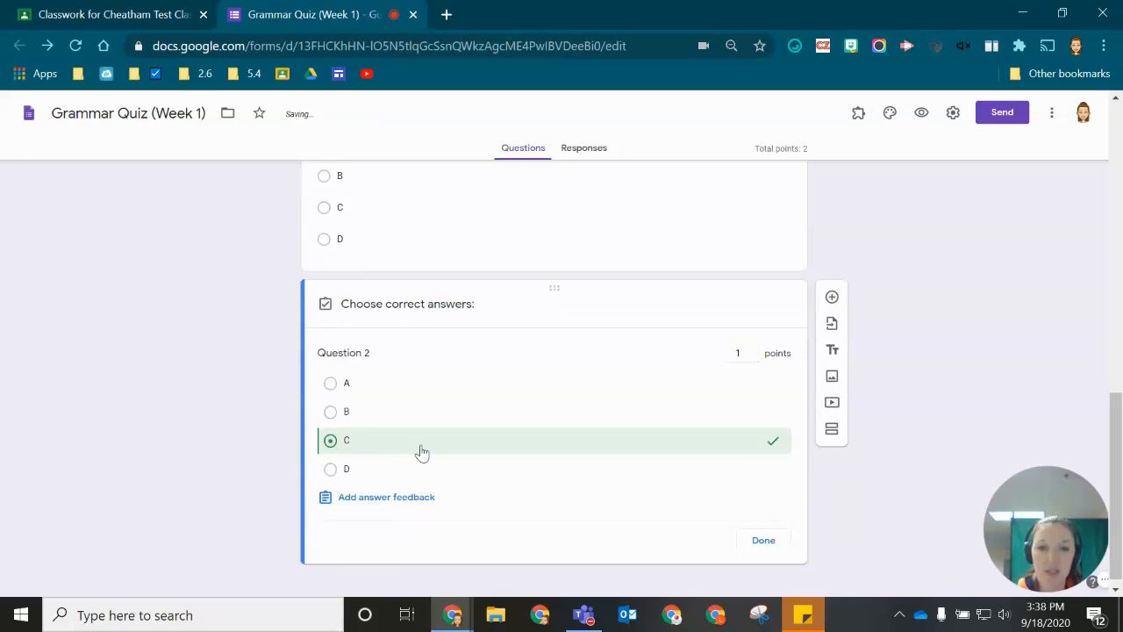
{"action": "left_click", "coordinate": [764, 539]}
{"action": "left_click", "coordinate": [187, 505]}
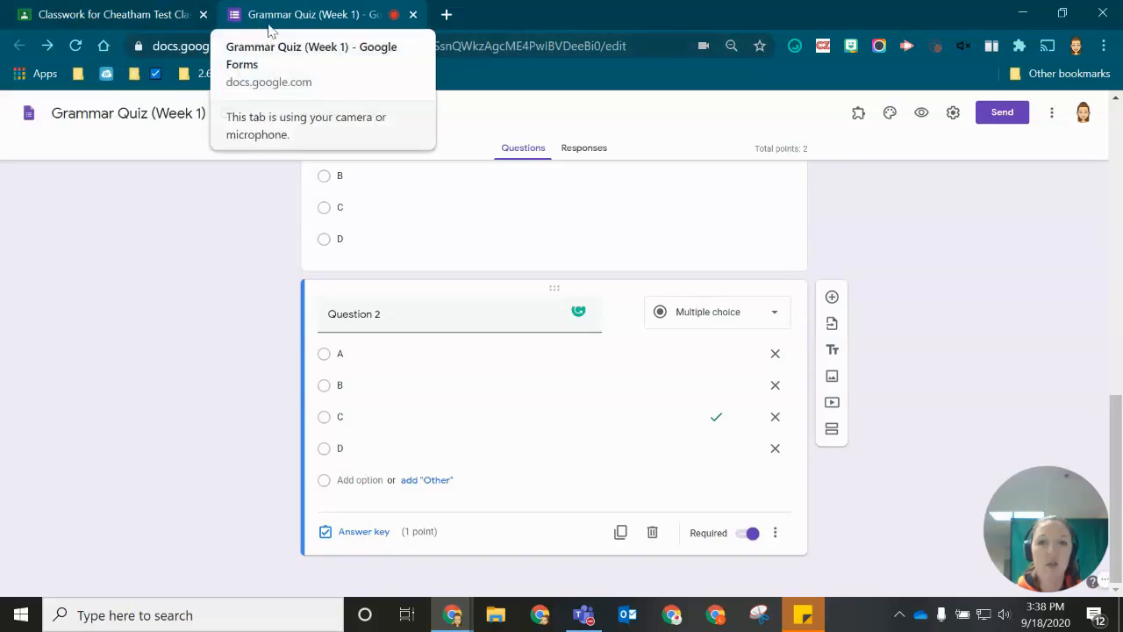
{"action": "left_click", "coordinate": [413, 16]}
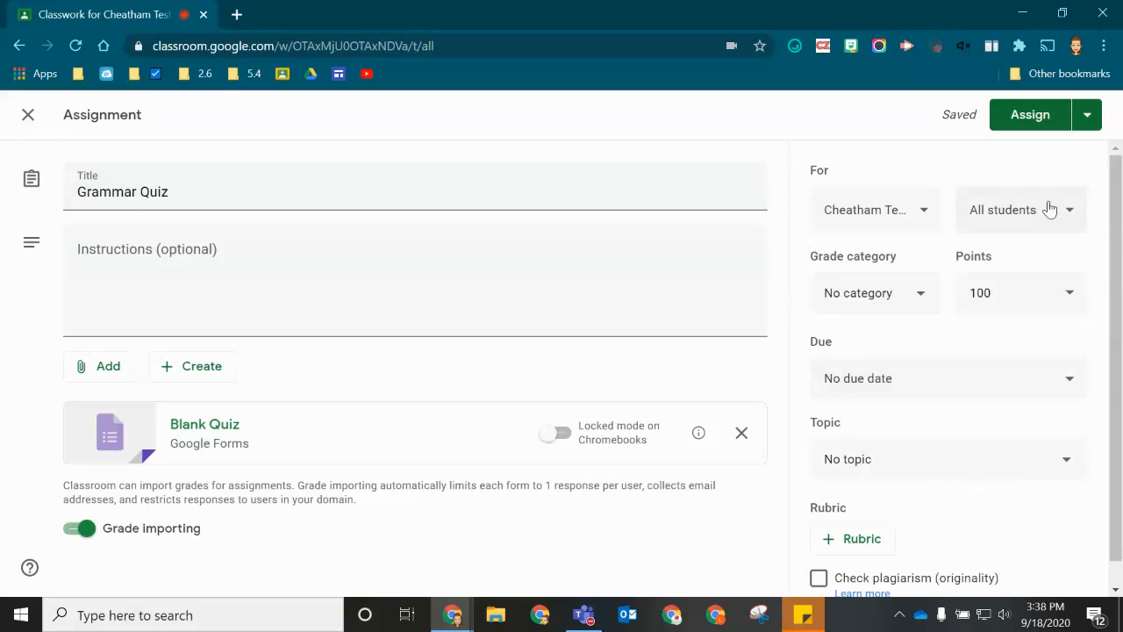
- Give Grammar Quiz due date Sep 26, topic Today, category Classwork, and assign it
{"action": "left_click", "coordinate": [888, 399]}
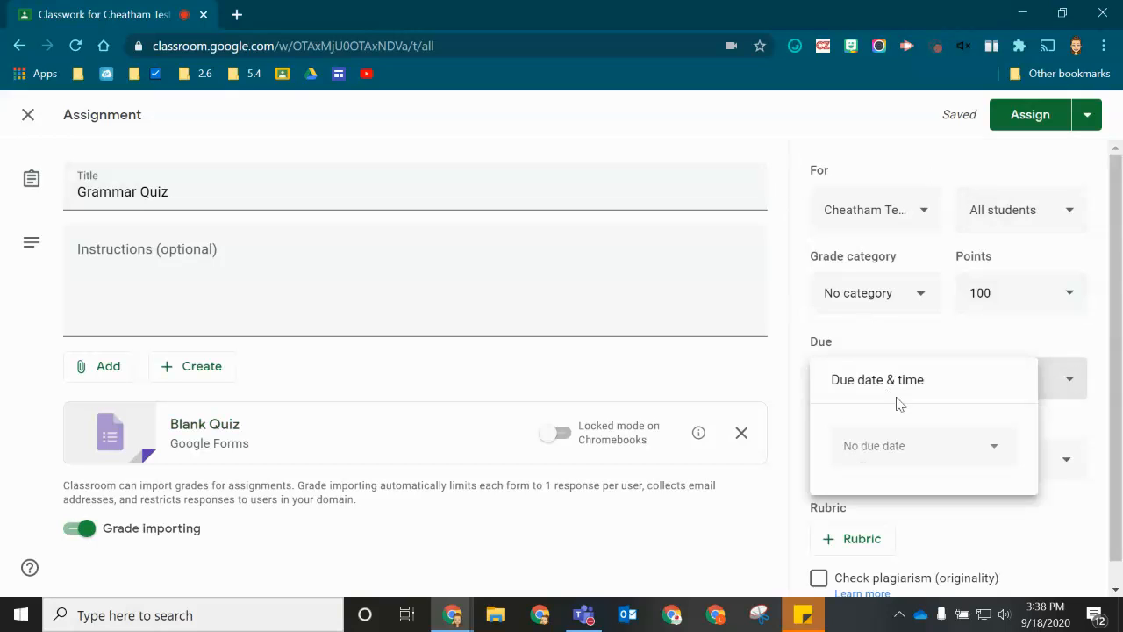
{"action": "left_click", "coordinate": [988, 453]}
{"action": "left_click", "coordinate": [1009, 379]}
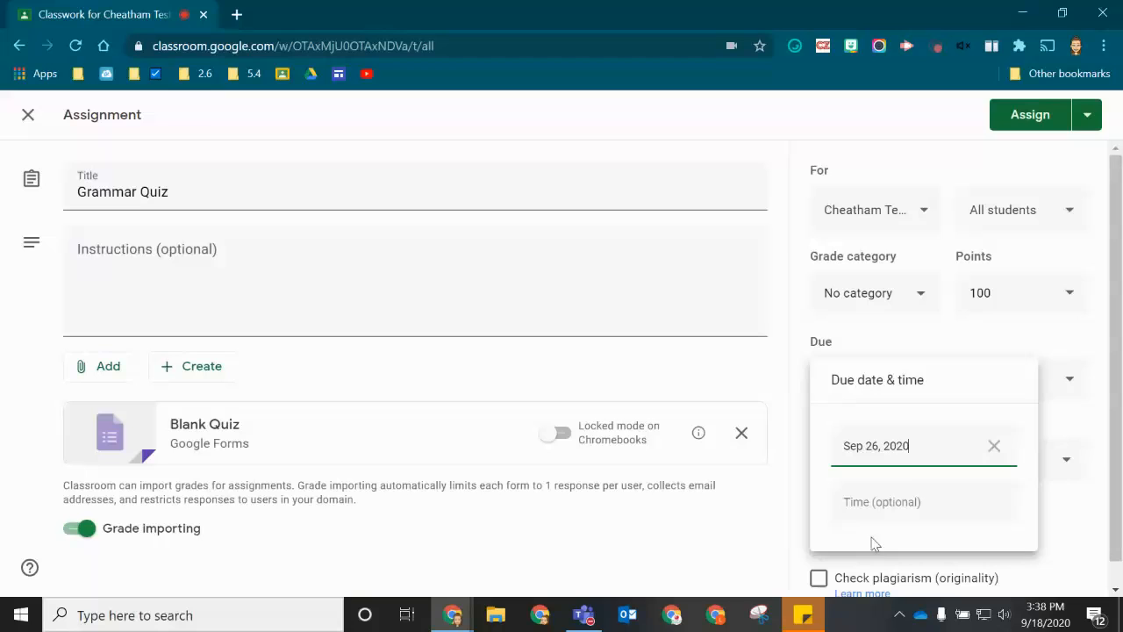
{"action": "left_click", "coordinate": [762, 543]}
{"action": "left_click", "coordinate": [898, 466]}
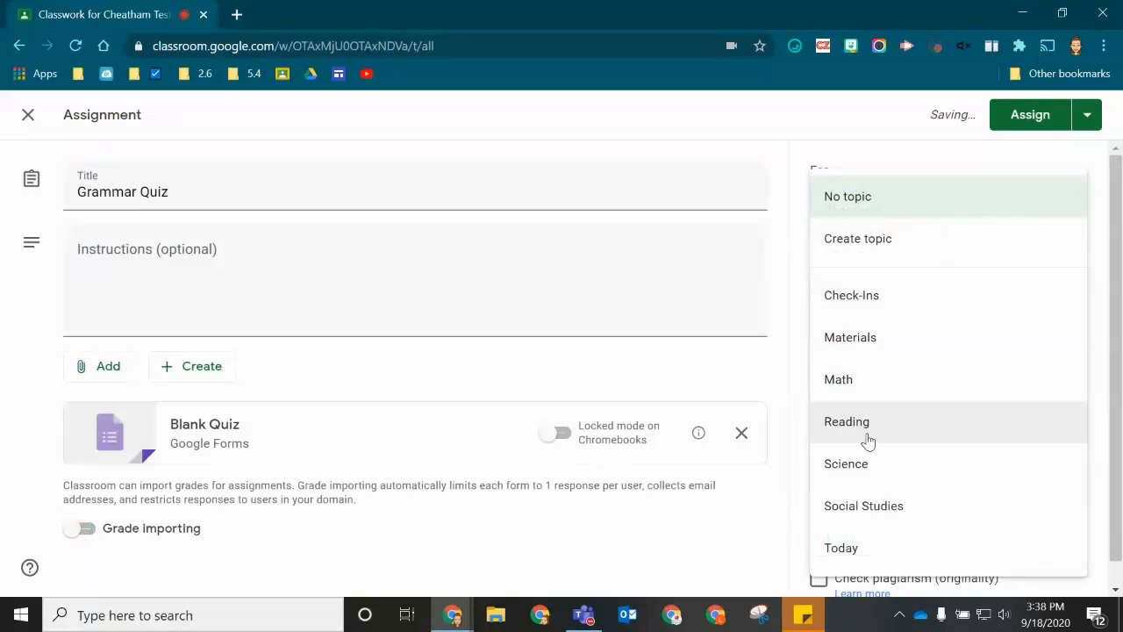
{"action": "left_click", "coordinate": [881, 551]}
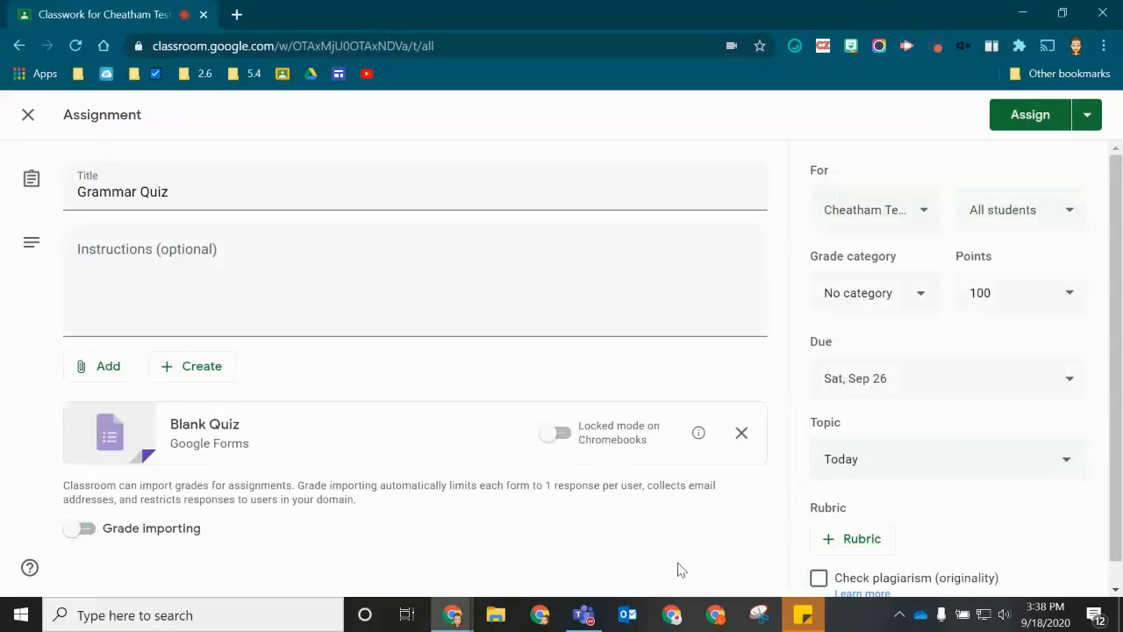
{"action": "left_click", "coordinate": [884, 296]}
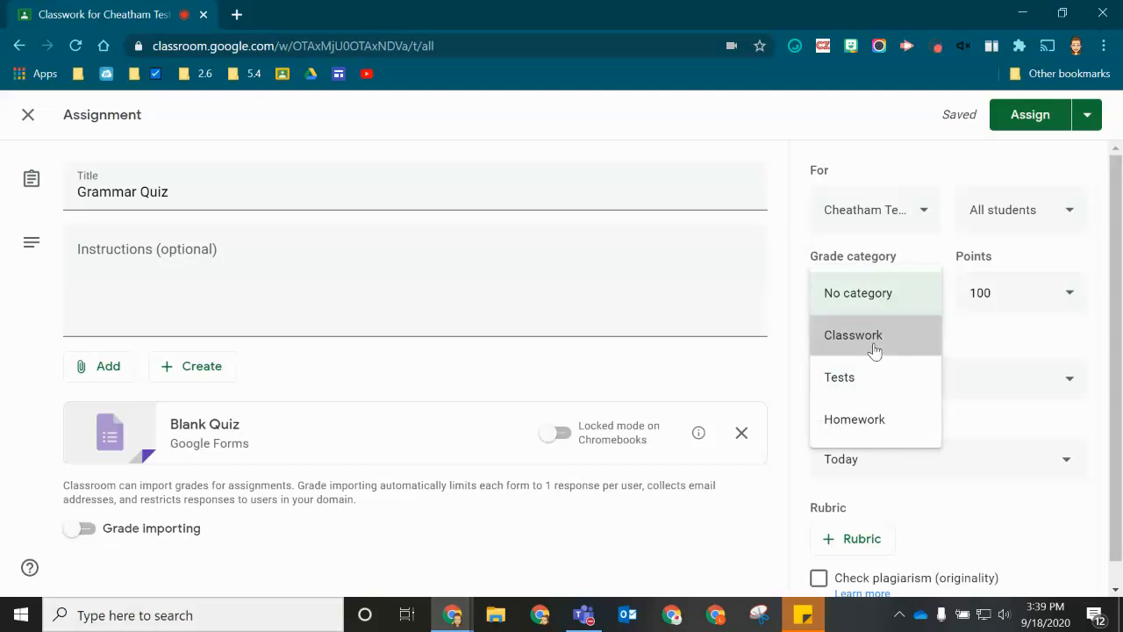
{"action": "left_click", "coordinate": [875, 342]}
{"action": "scroll", "coordinate": [909, 473], "scroll_direction": "down", "scroll_amount": 1}
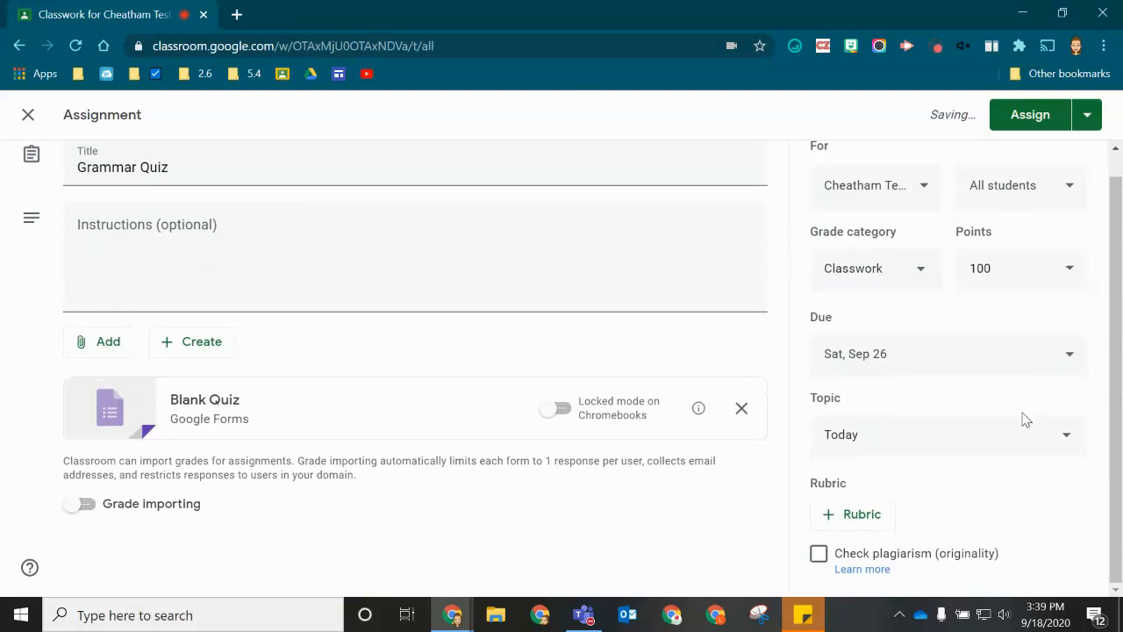
{"action": "left_click", "coordinate": [1021, 127]}
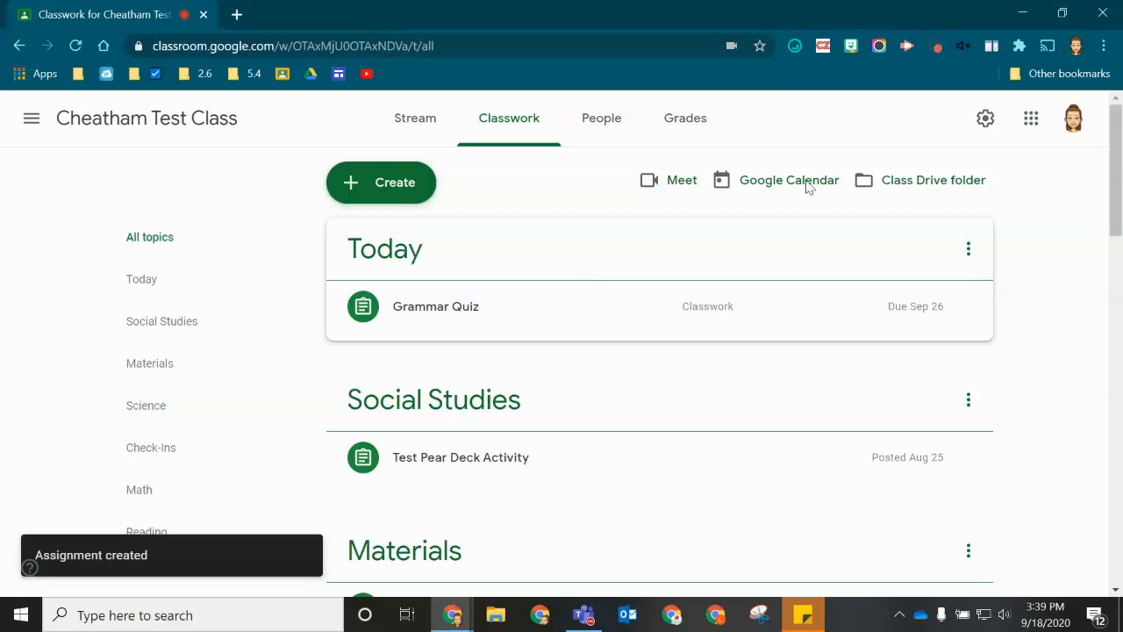
- Expand the Grammar Quiz post on Classwork and view its student submissions
{"action": "left_click", "coordinate": [388, 331]}
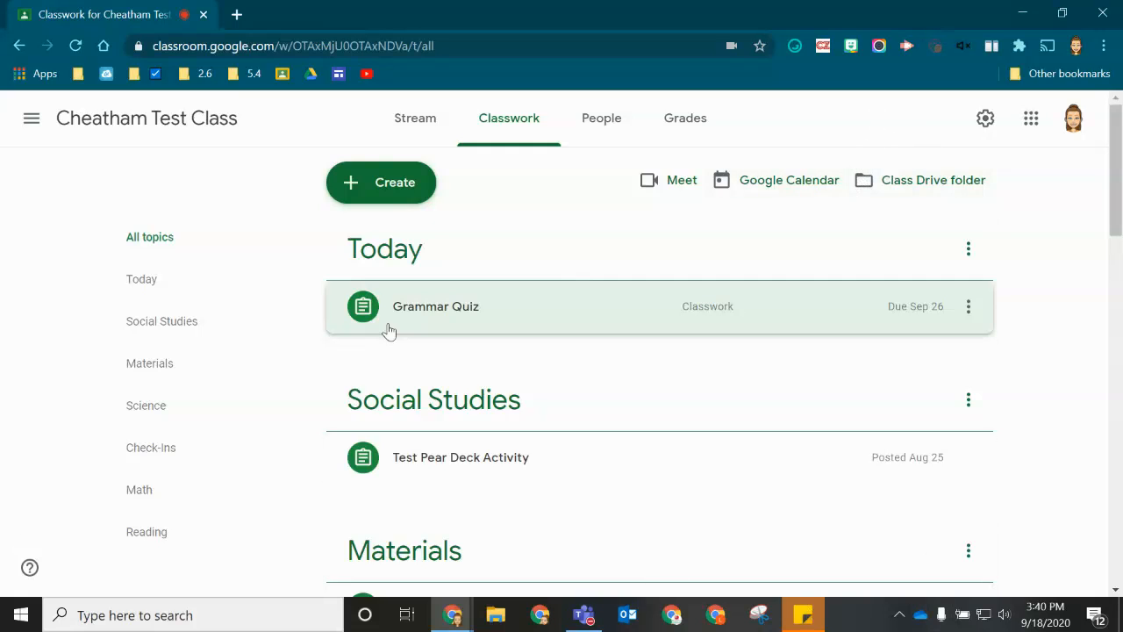
{"action": "left_click", "coordinate": [489, 321]}
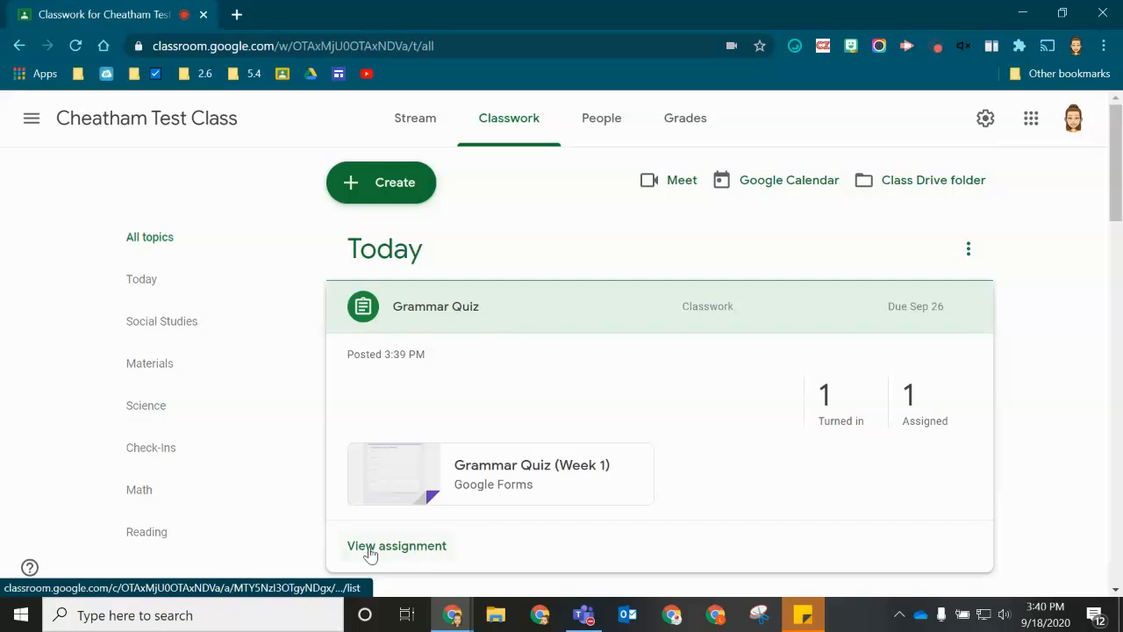
{"action": "left_click", "coordinate": [401, 553]}
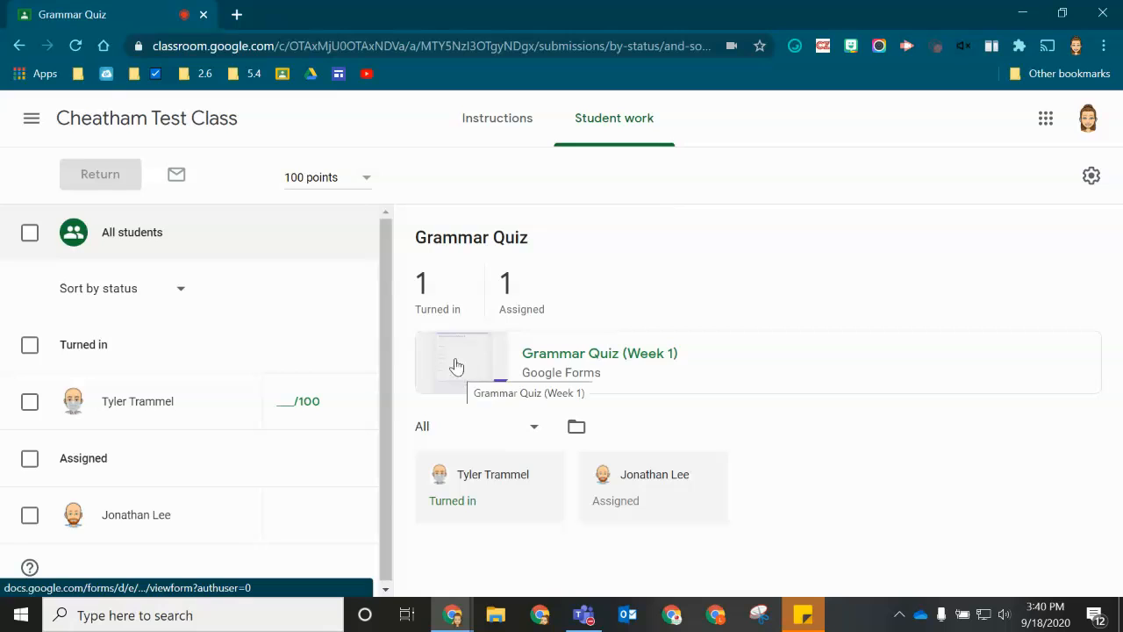
- Open the attached Grammar Quiz (Week 1) form in the Forms editor
{"action": "left_click", "coordinate": [484, 373]}
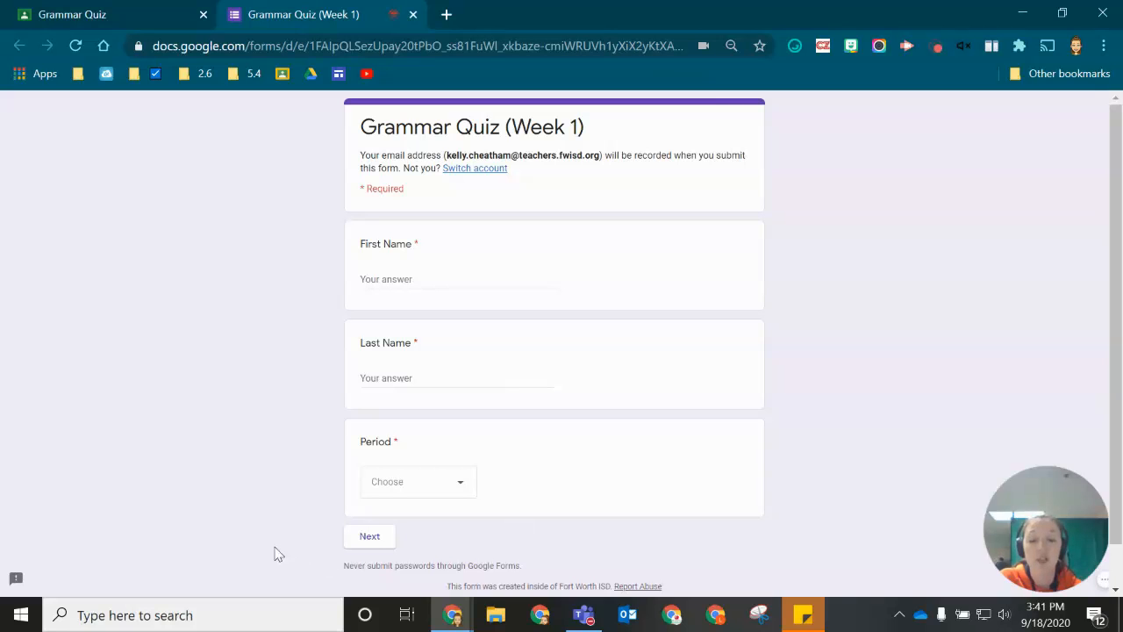
{"action": "left_click_drag", "start_coordinate": [1060, 547], "coordinate": [50, 539]}
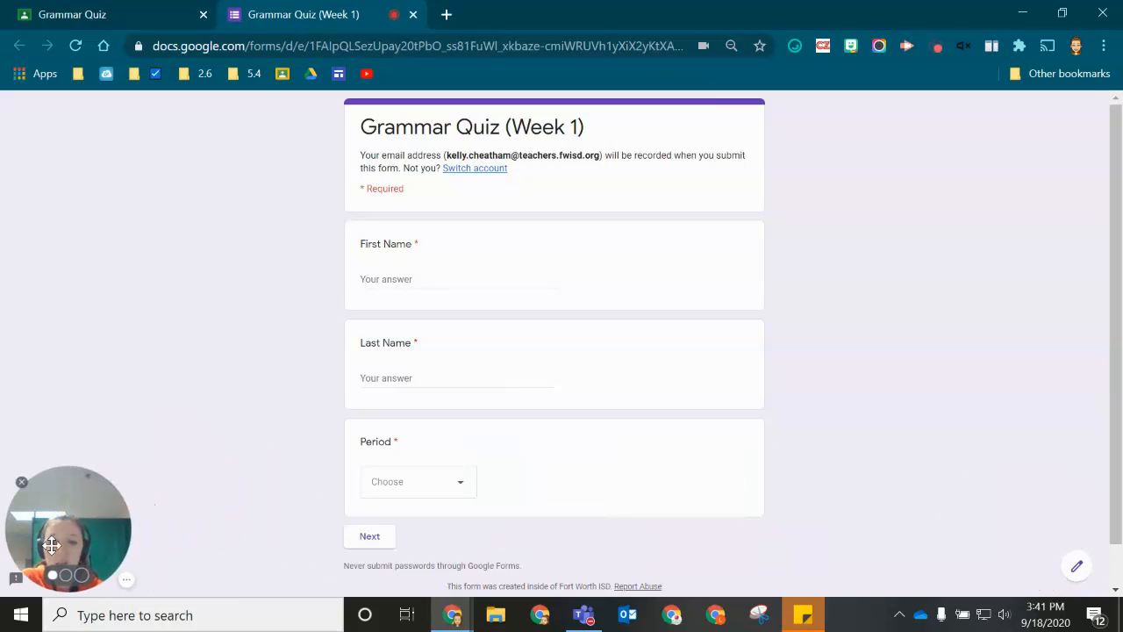
{"action": "left_click", "coordinate": [1075, 568]}
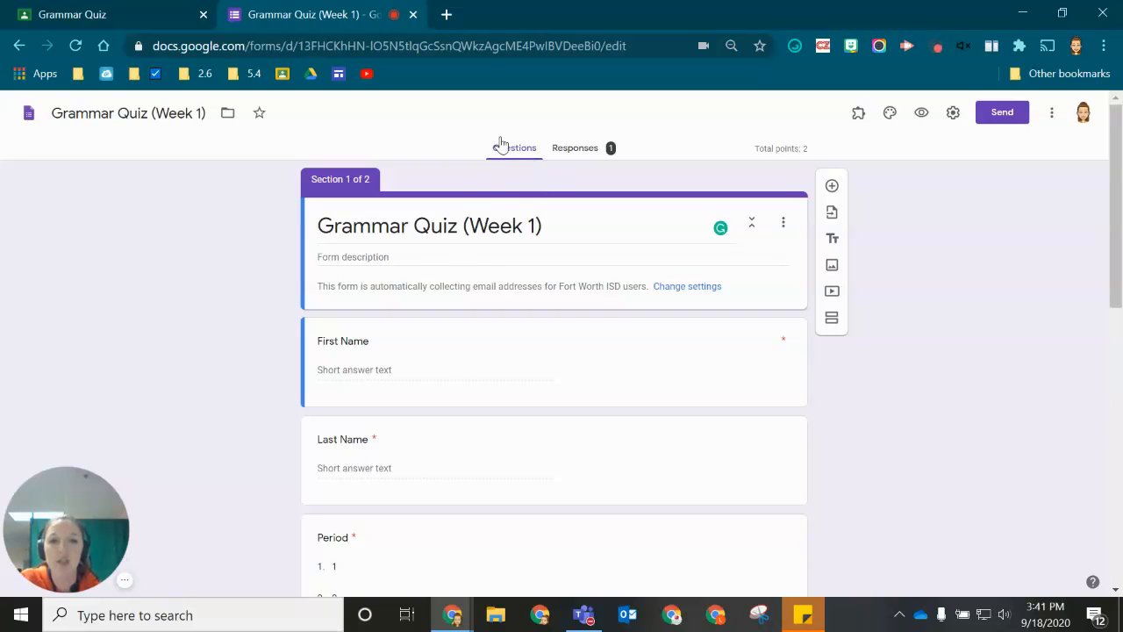
- Review the Responses summary: one response averaging 1/2 points, with Question 2 missed
{"action": "left_click", "coordinate": [579, 153]}
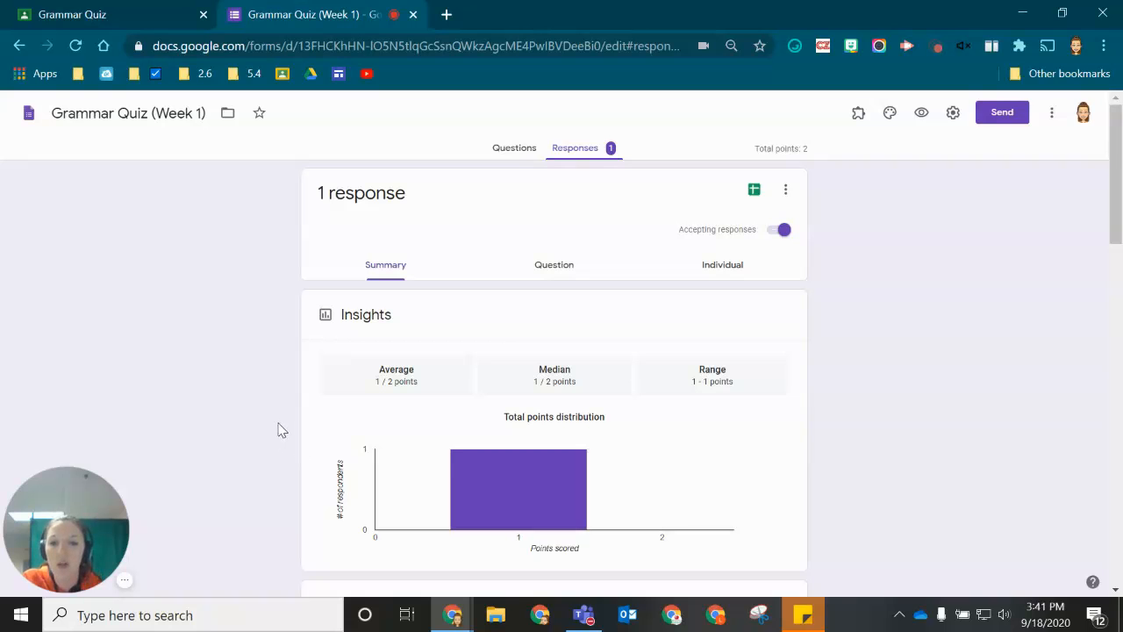
{"action": "scroll", "coordinate": [882, 384], "scroll_direction": "down", "scroll_amount": 4}
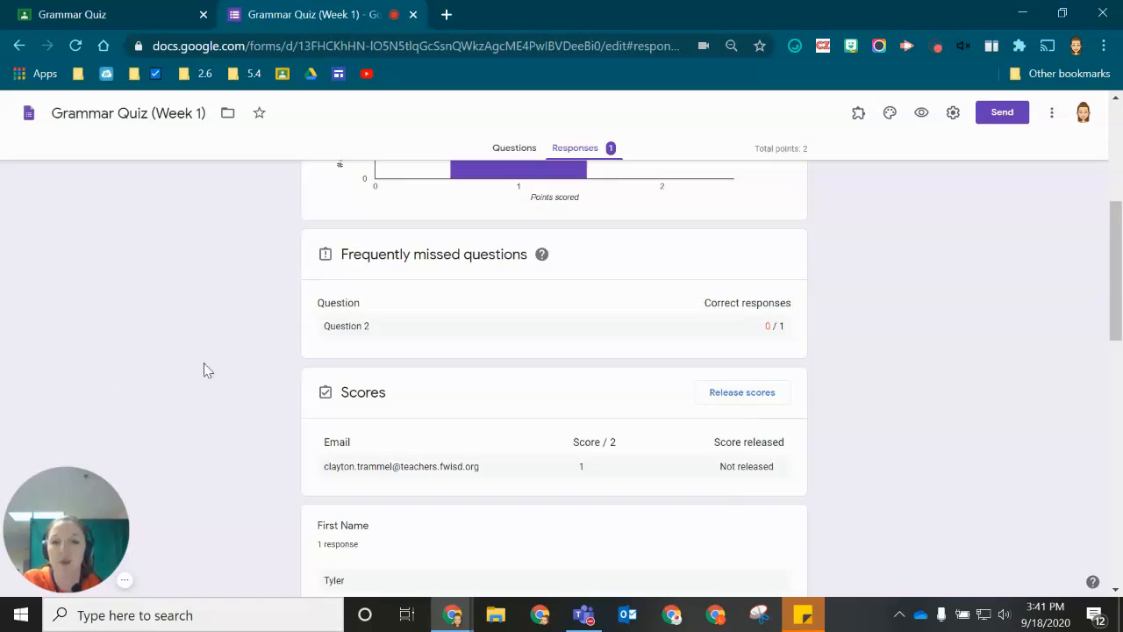
{"action": "scroll", "coordinate": [246, 356], "scroll_direction": "down", "scroll_amount": 5}
{"action": "scroll", "coordinate": [377, 356], "scroll_direction": "up", "scroll_amount": 7}
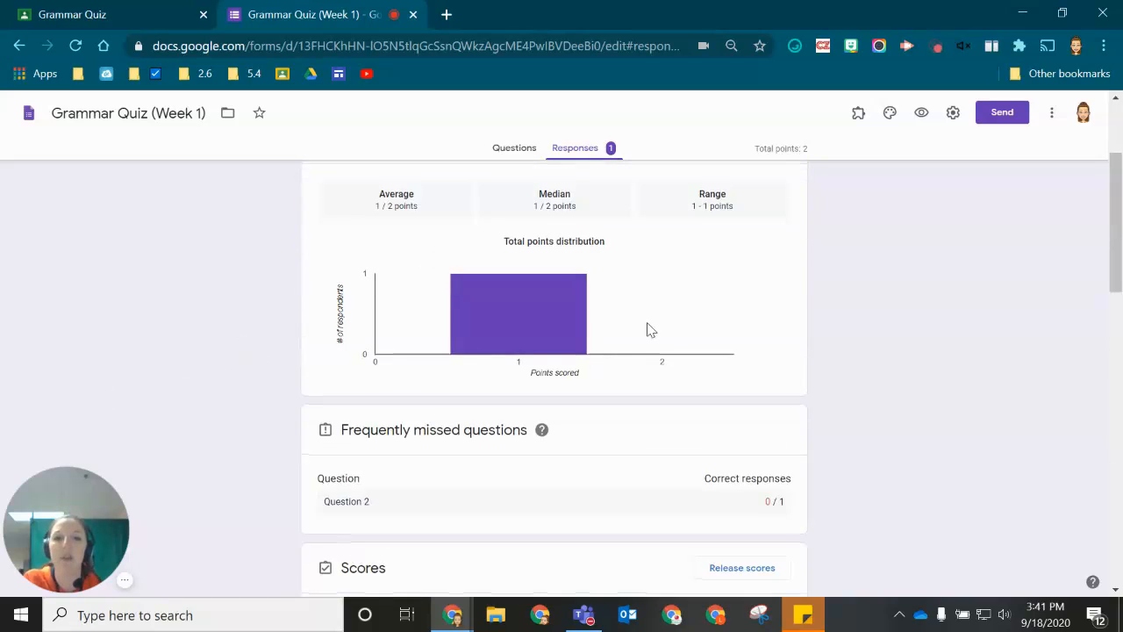
{"action": "scroll", "coordinate": [647, 330], "scroll_direction": "up", "scroll_amount": 2}
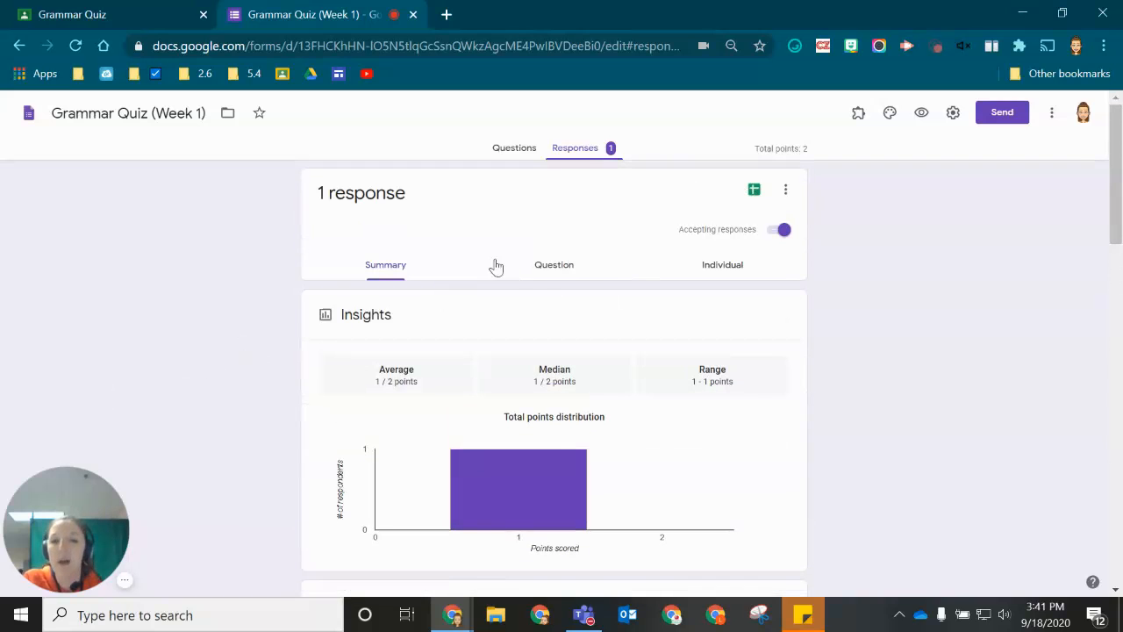
- Show the per-question responses for Question 1, where the single answer B is correct
{"action": "left_click", "coordinate": [547, 271]}
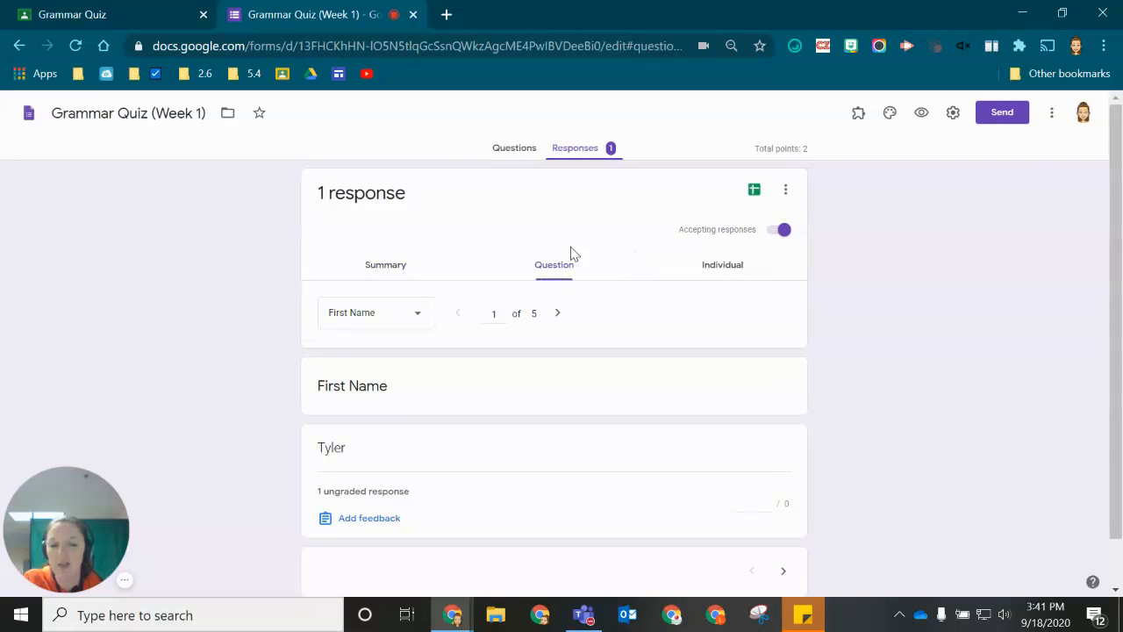
{"action": "left_click", "coordinate": [383, 312]}
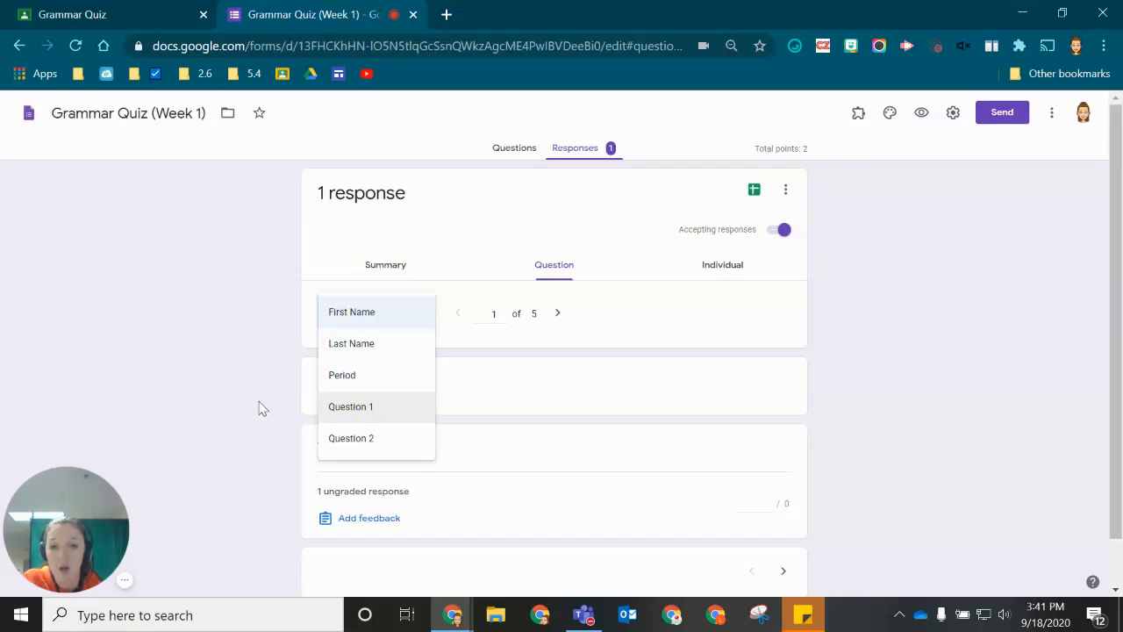
{"action": "left_click", "coordinate": [387, 410]}
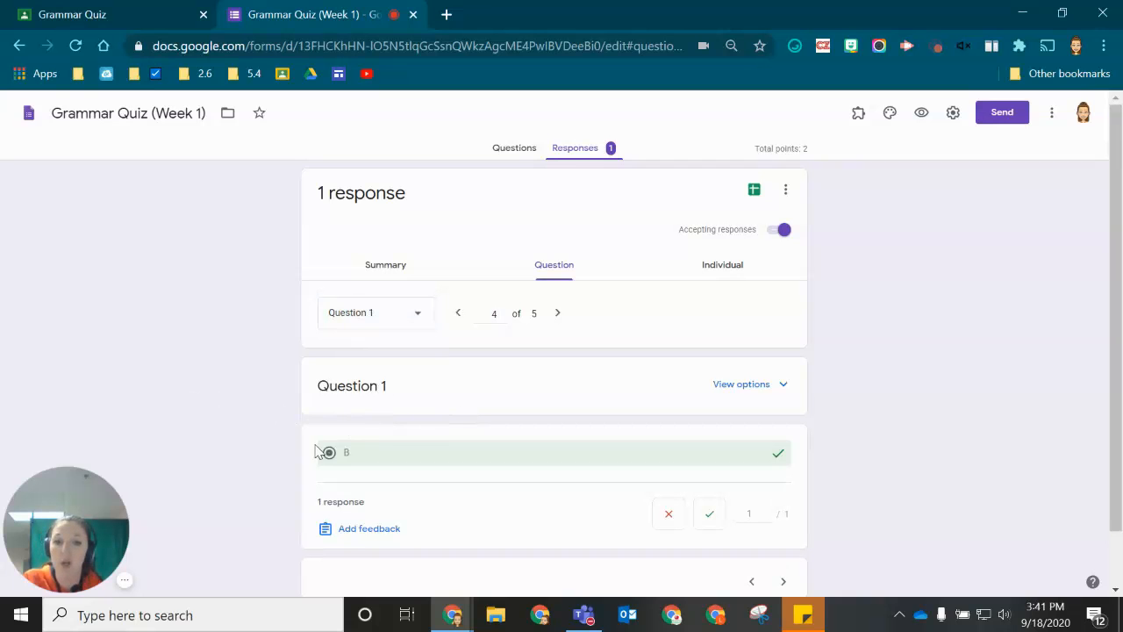
{"action": "scroll", "coordinate": [551, 364], "scroll_direction": "down", "scroll_amount": 1}
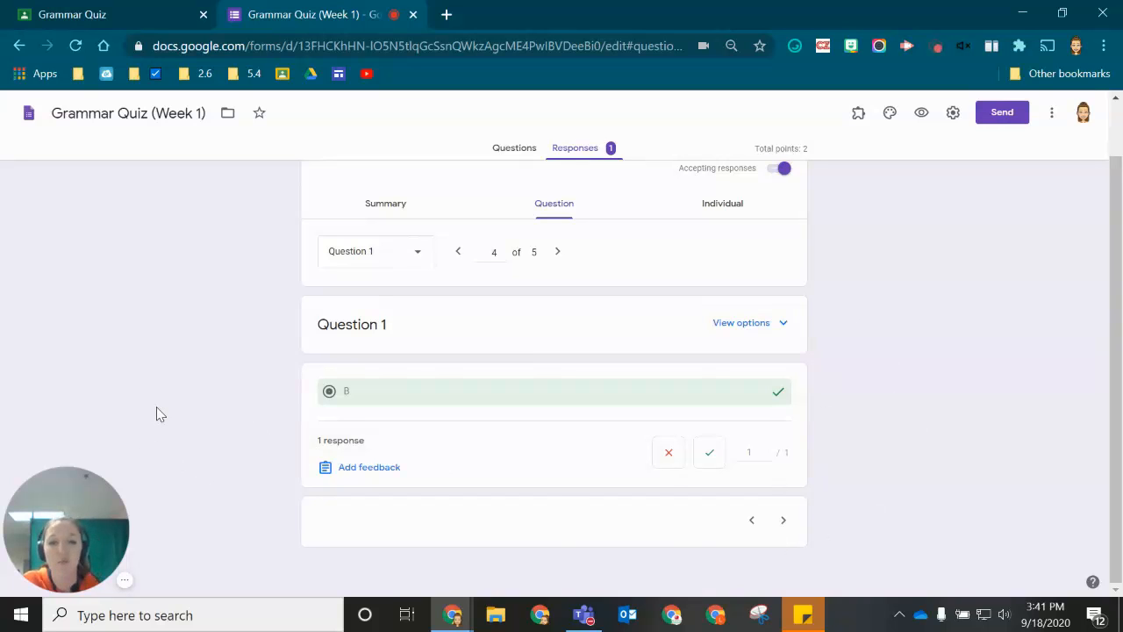
{"action": "scroll", "coordinate": [856, 298], "scroll_direction": "up", "scroll_amount": 1}
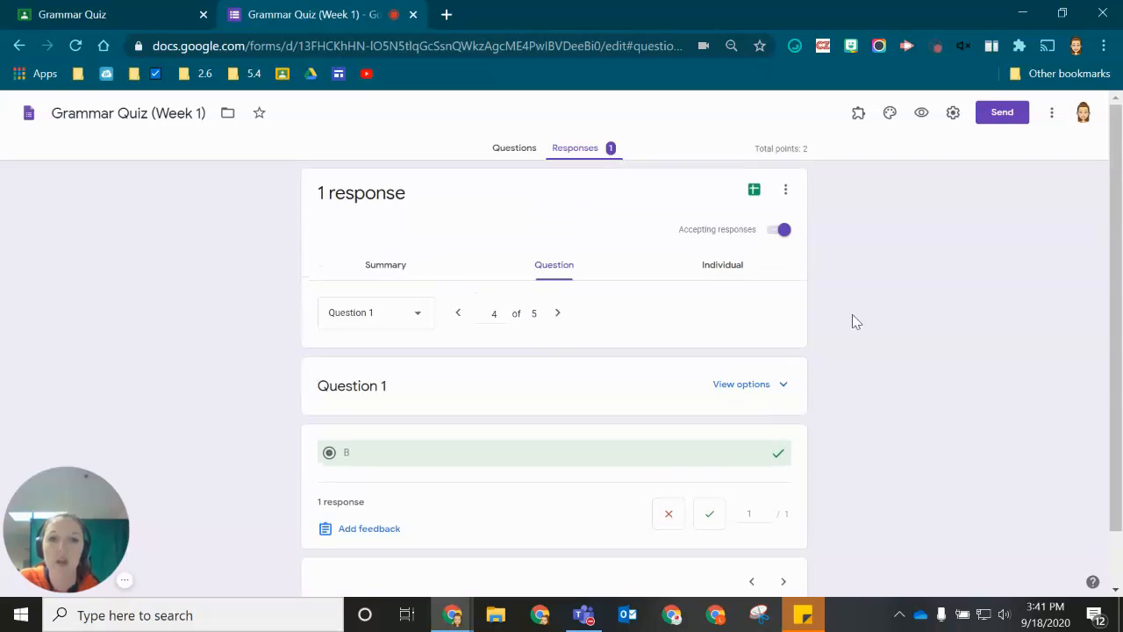
{"action": "left_click", "coordinate": [716, 275]}
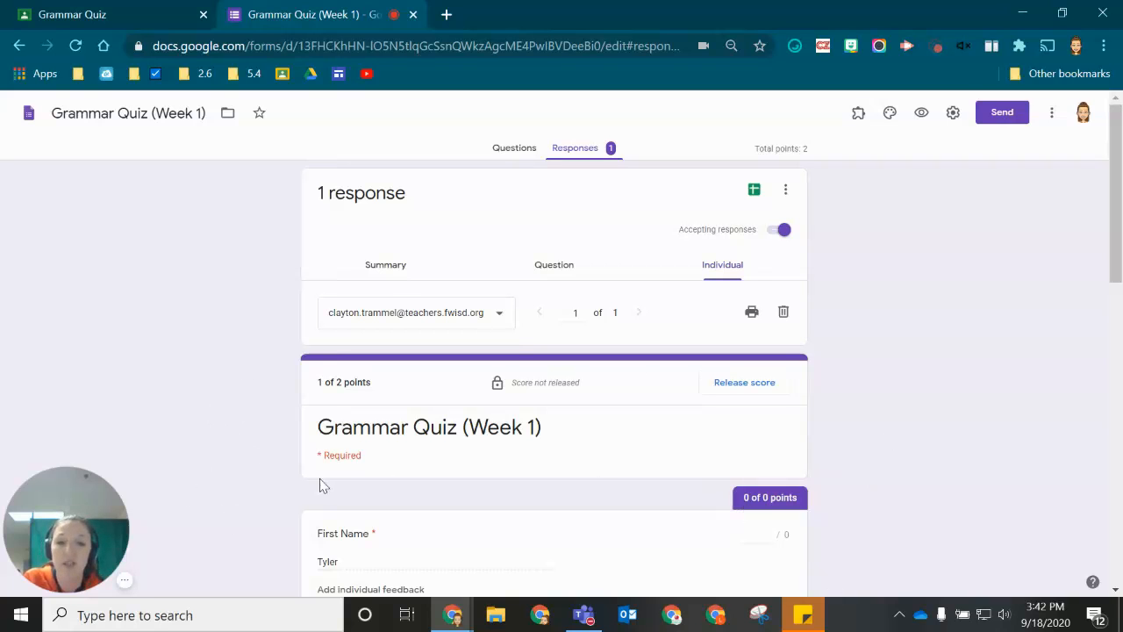
- Look through the student's individual submission scored 1 of 2 and check the respondent list
{"action": "scroll", "coordinate": [316, 466], "scroll_direction": "down", "scroll_amount": 3}
{"action": "scroll", "coordinate": [760, 376], "scroll_direction": "down", "scroll_amount": 10}
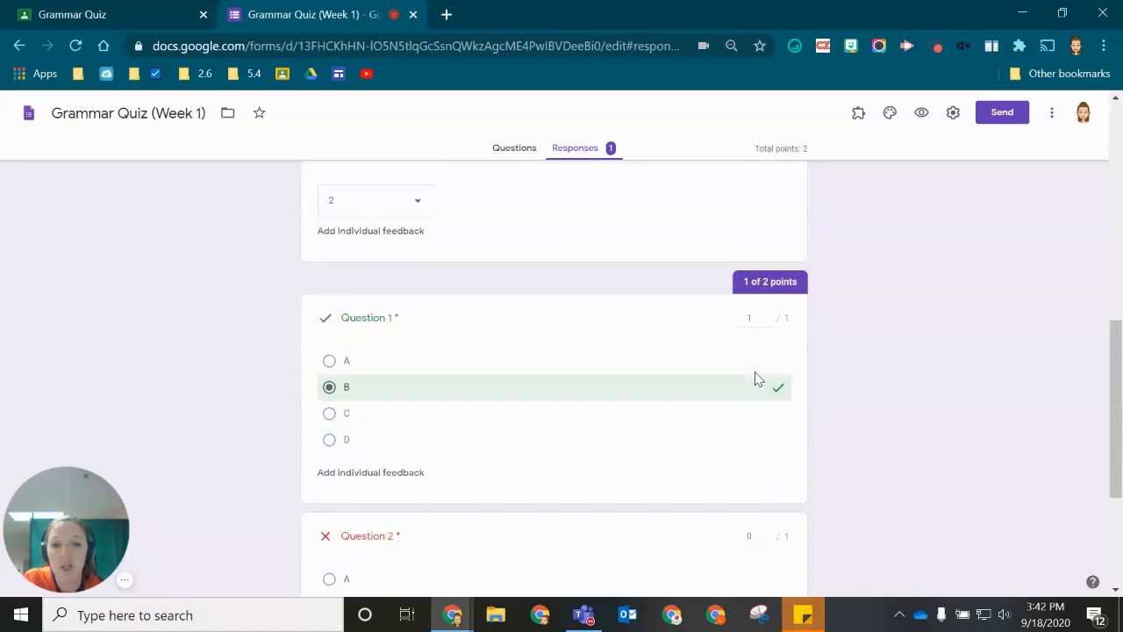
{"action": "scroll", "coordinate": [711, 440], "scroll_direction": "up", "scroll_amount": 10}
{"action": "scroll", "coordinate": [711, 441], "scroll_direction": "up", "scroll_amount": 2}
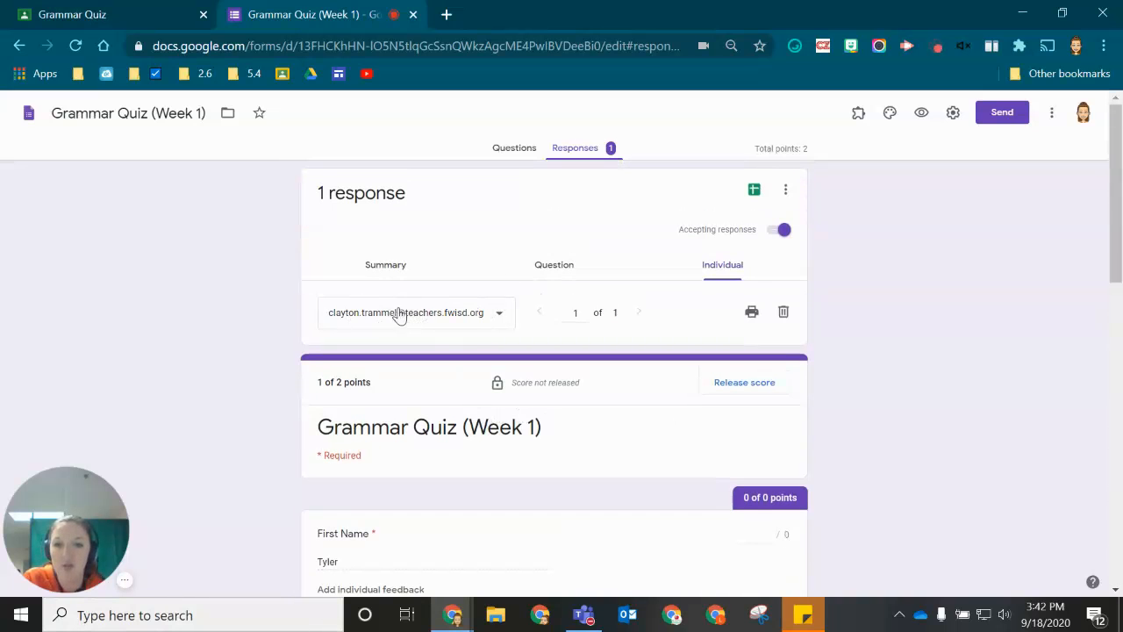
{"action": "left_click", "coordinate": [496, 322]}
{"action": "left_click", "coordinate": [496, 321]}
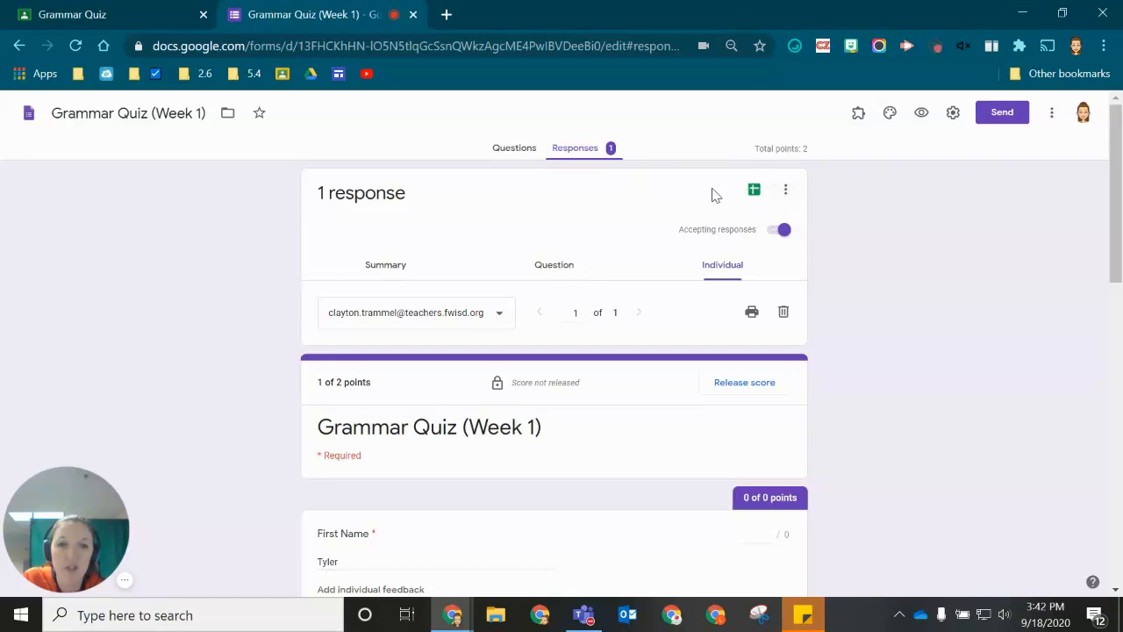
- Link the responses to a new Grammar Quiz (Week 1) (Responses) spreadsheet
{"action": "left_click", "coordinate": [755, 196]}
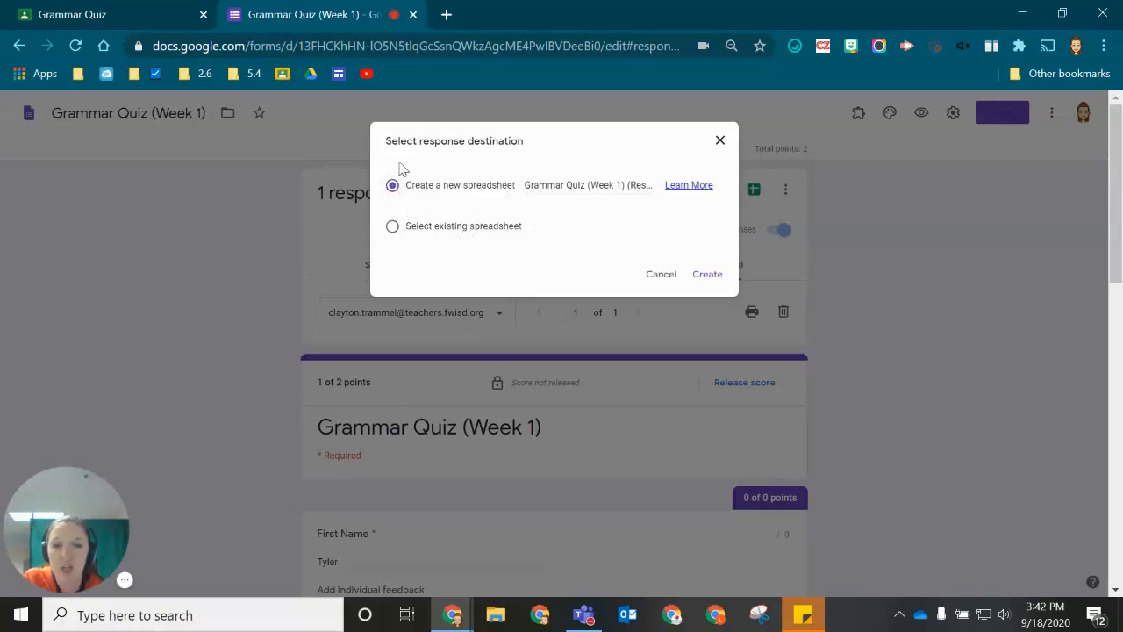
{"action": "left_click", "coordinate": [714, 277]}
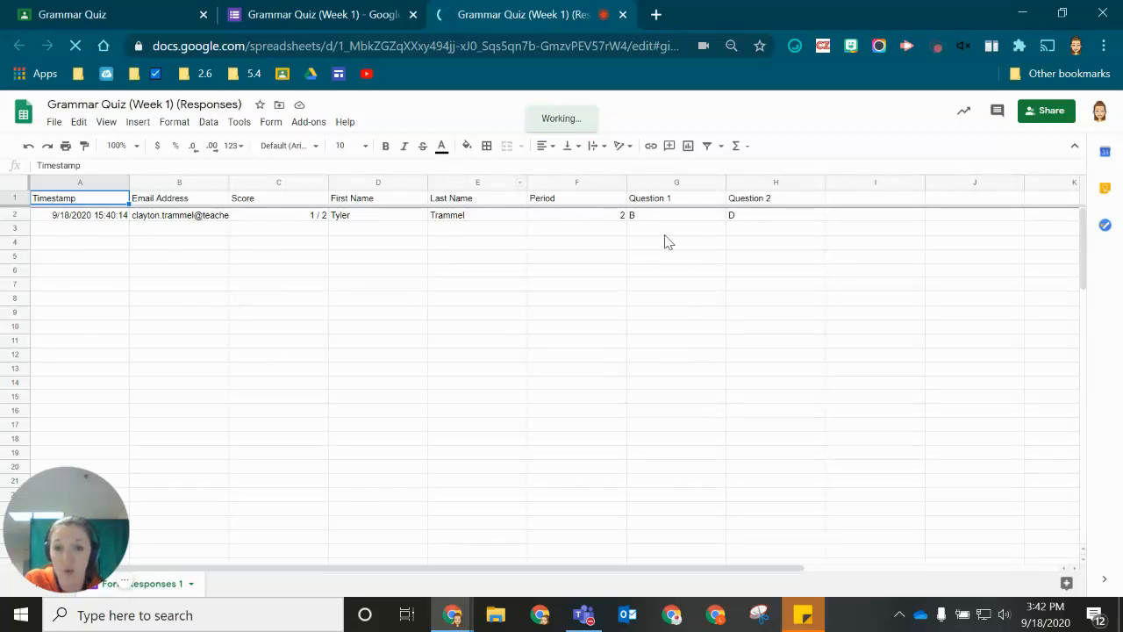
- Set up a sort of the whole sheet with a header row: Period, then Last Name, both A→Z
{"action": "left_click", "coordinate": [12, 188]}
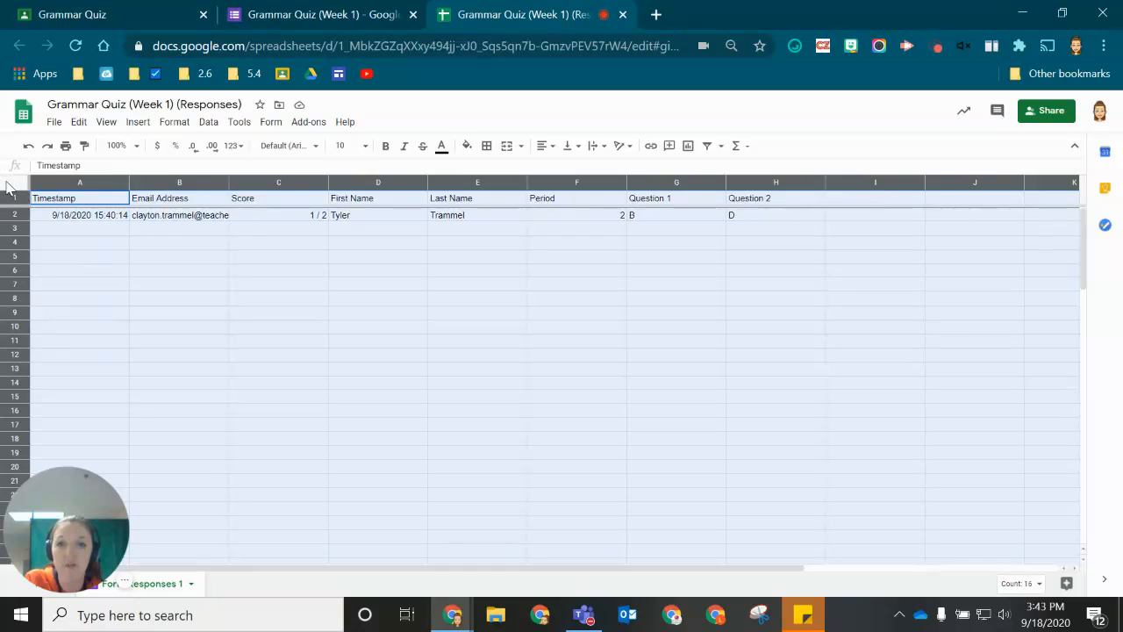
{"action": "left_click", "coordinate": [209, 123]}
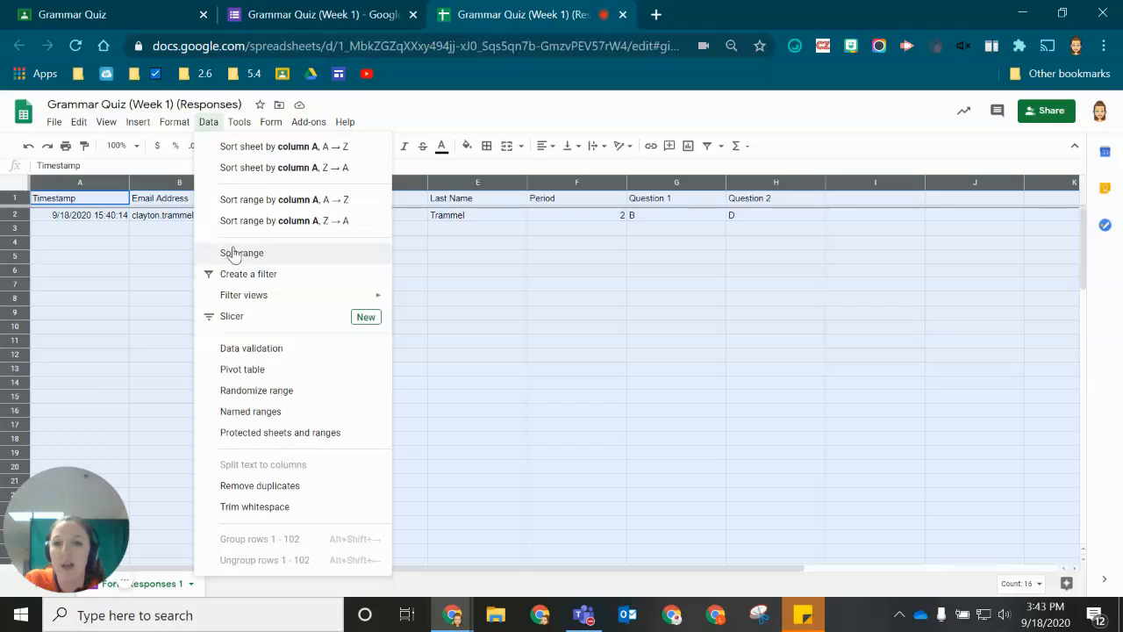
{"action": "left_click", "coordinate": [289, 254]}
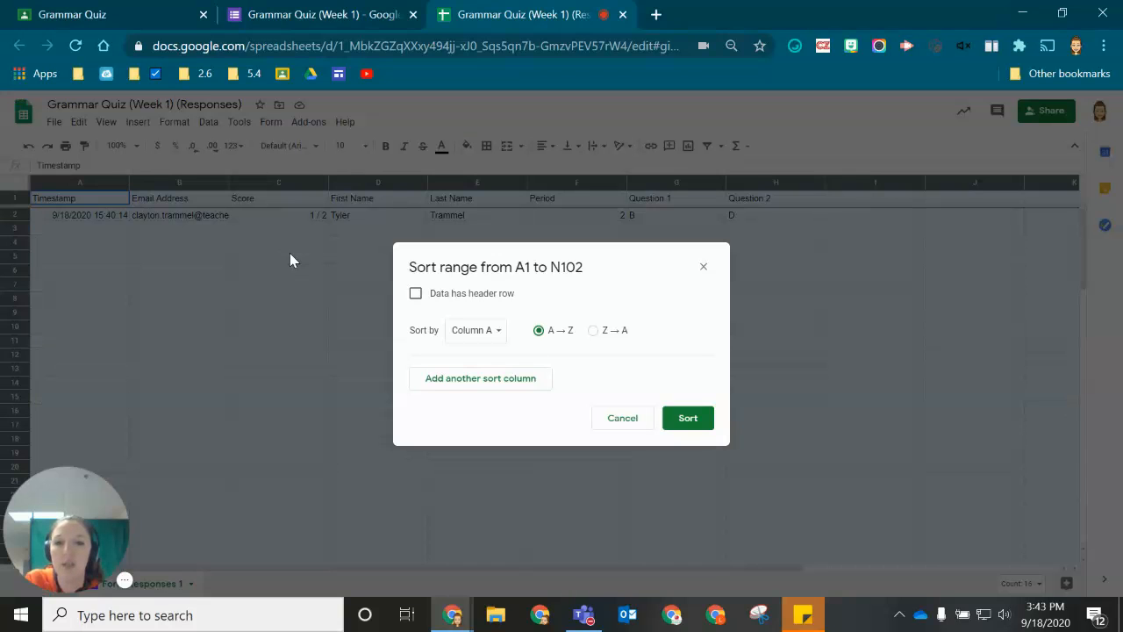
{"action": "left_click", "coordinate": [416, 296]}
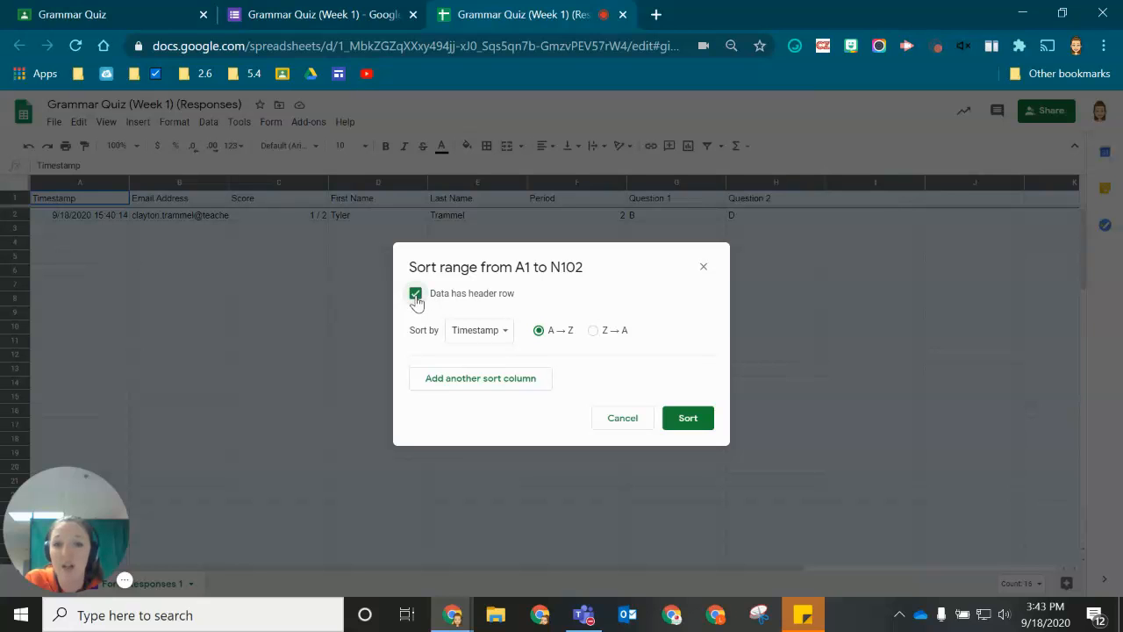
{"action": "left_click", "coordinate": [481, 335]}
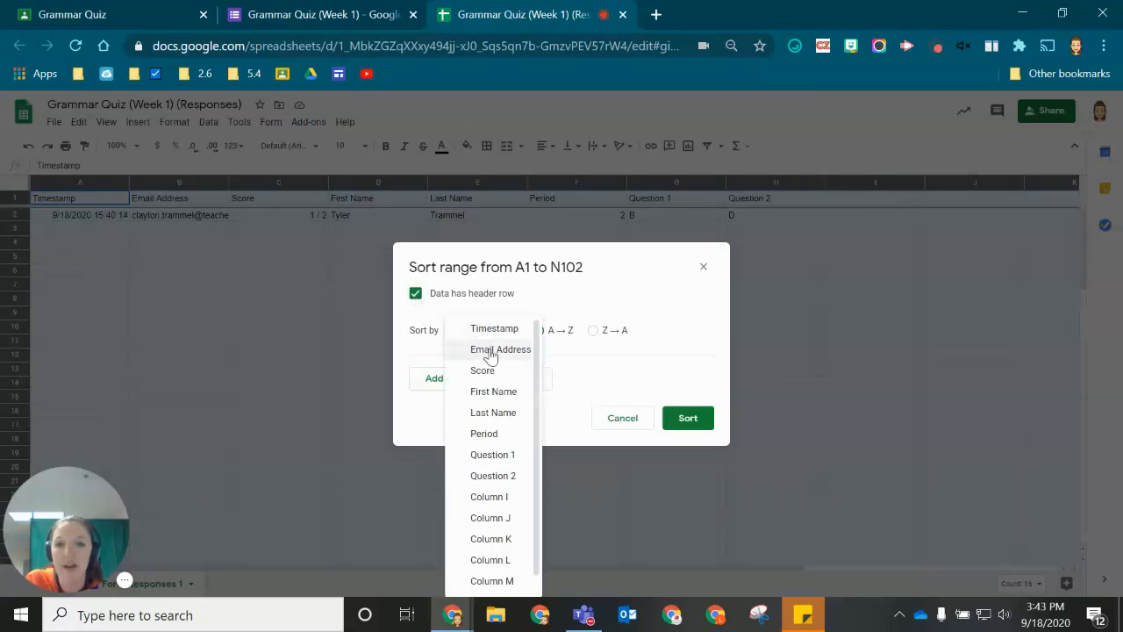
{"action": "left_click", "coordinate": [493, 413]}
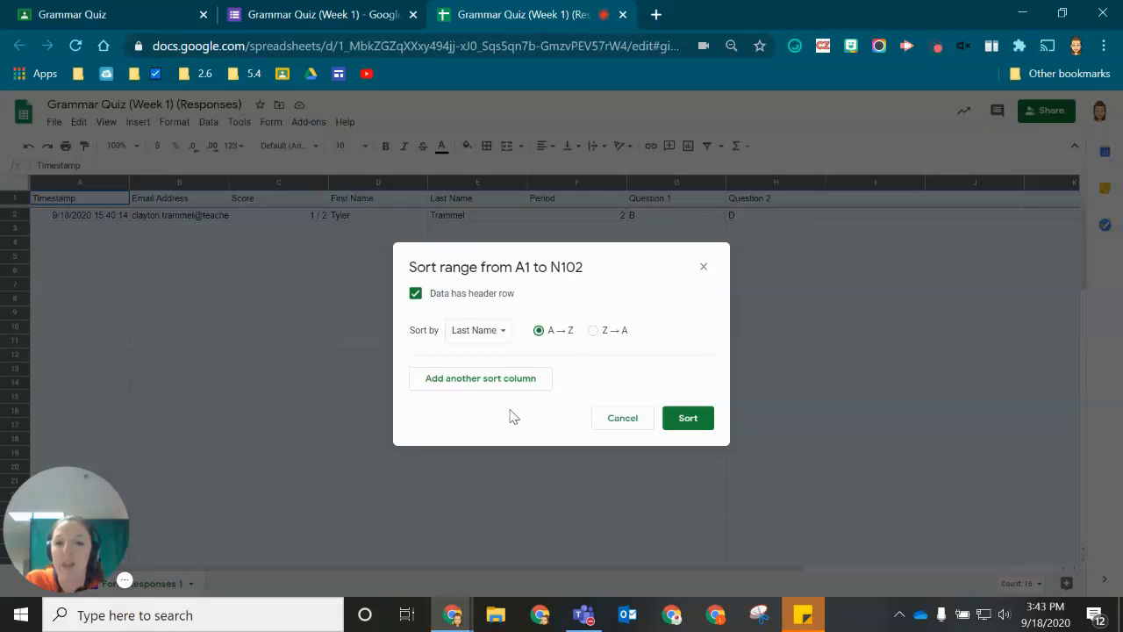
{"action": "left_click", "coordinate": [495, 339]}
{"action": "left_click", "coordinate": [503, 353]}
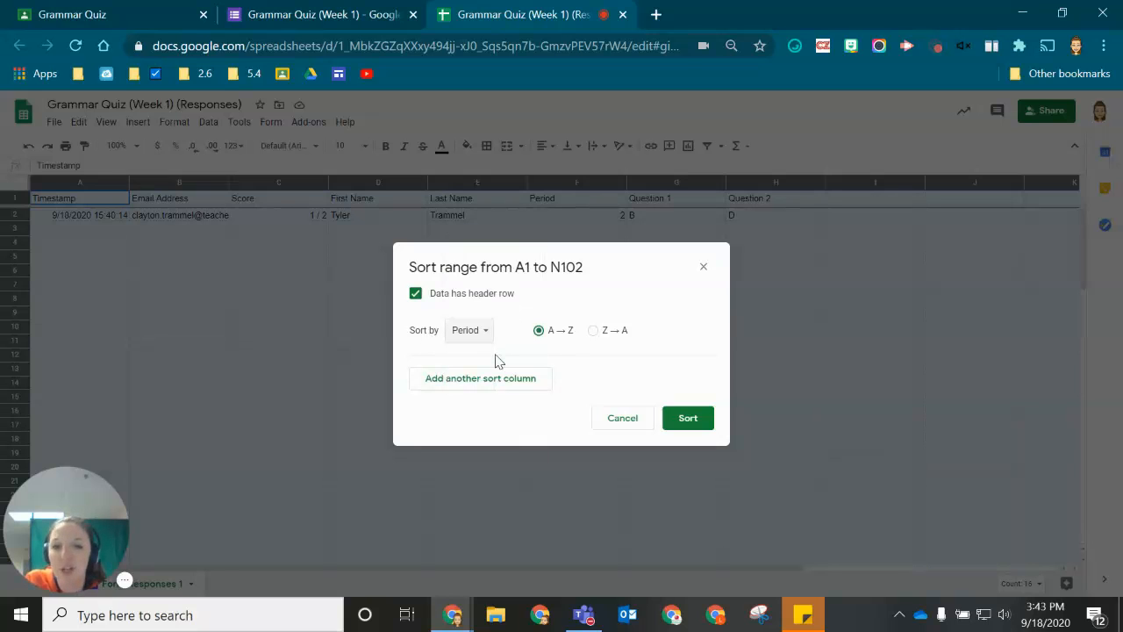
{"action": "left_click", "coordinate": [425, 384]}
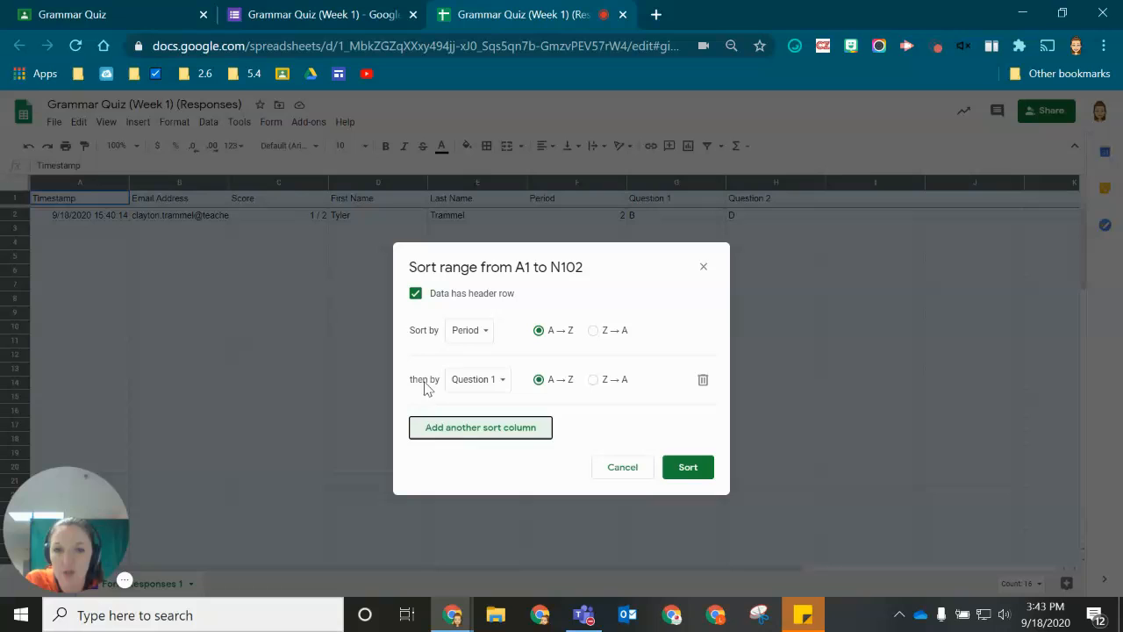
{"action": "left_click", "coordinate": [489, 384]}
{"action": "left_click", "coordinate": [489, 339]}
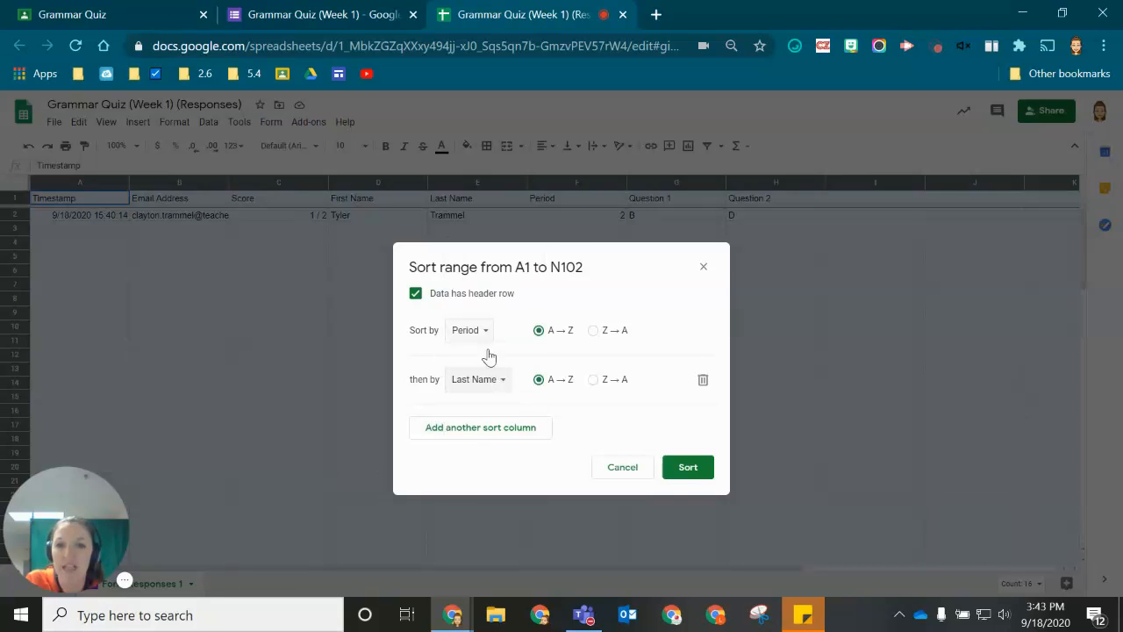
- Apply the Period/Last Name sort and return to the Grammar Quiz student work in Classroom
{"action": "left_click", "coordinate": [688, 468]}
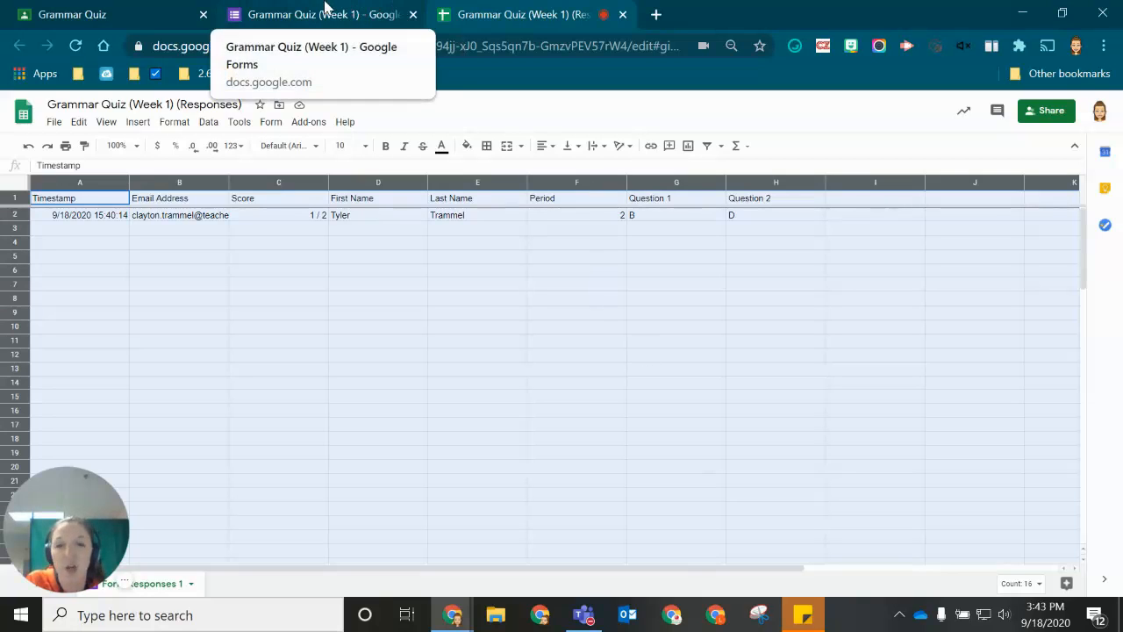
{"action": "left_click", "coordinate": [294, 12]}
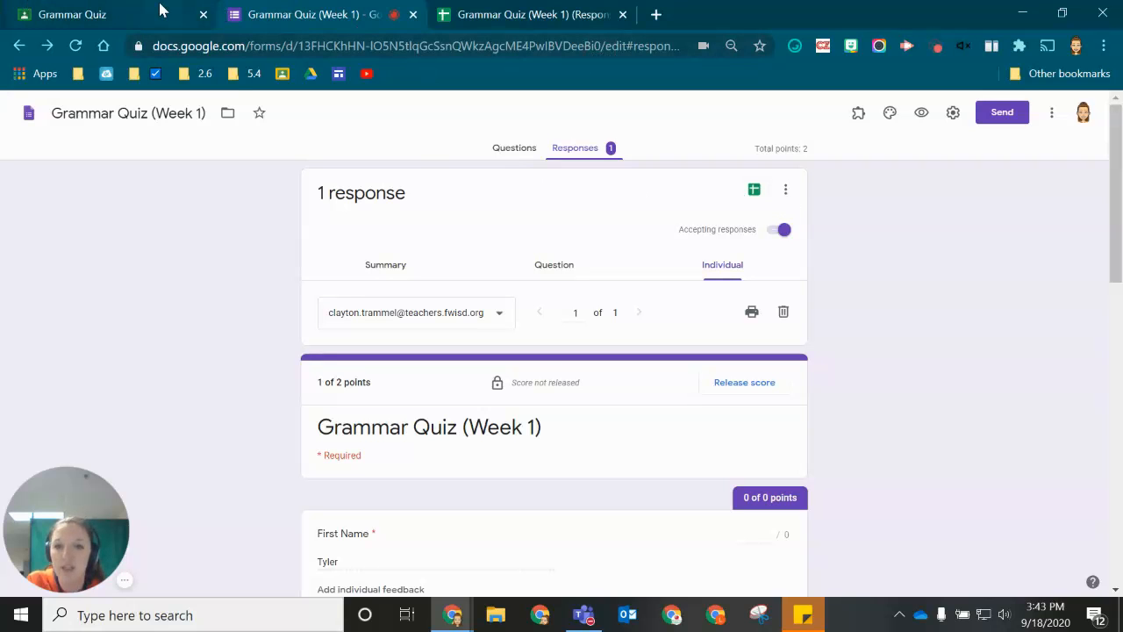
{"action": "left_click", "coordinate": [76, 12]}
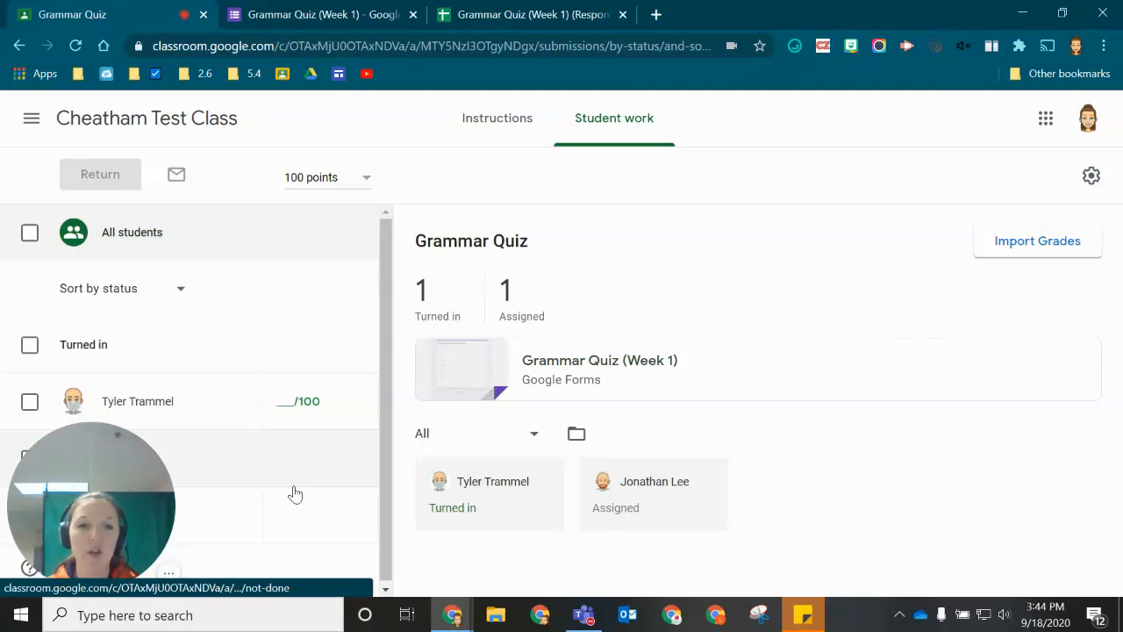
- Import the form's grades, making the quiz worth 2 points with a draft score of 1
{"action": "left_click", "coordinate": [1059, 253]}
{"action": "left_click", "coordinate": [774, 395]}
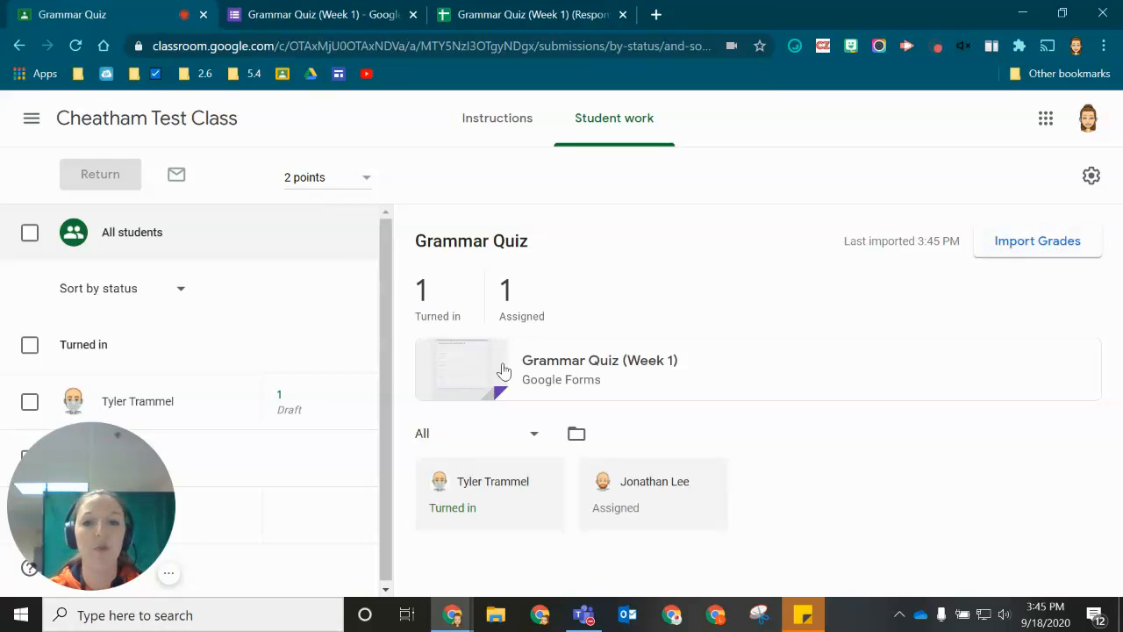
{"action": "mouse_move", "coordinate": [84, 510]}
{"action": "left_click_drag", "start_coordinate": [67, 480], "coordinate": [1008, 480]}
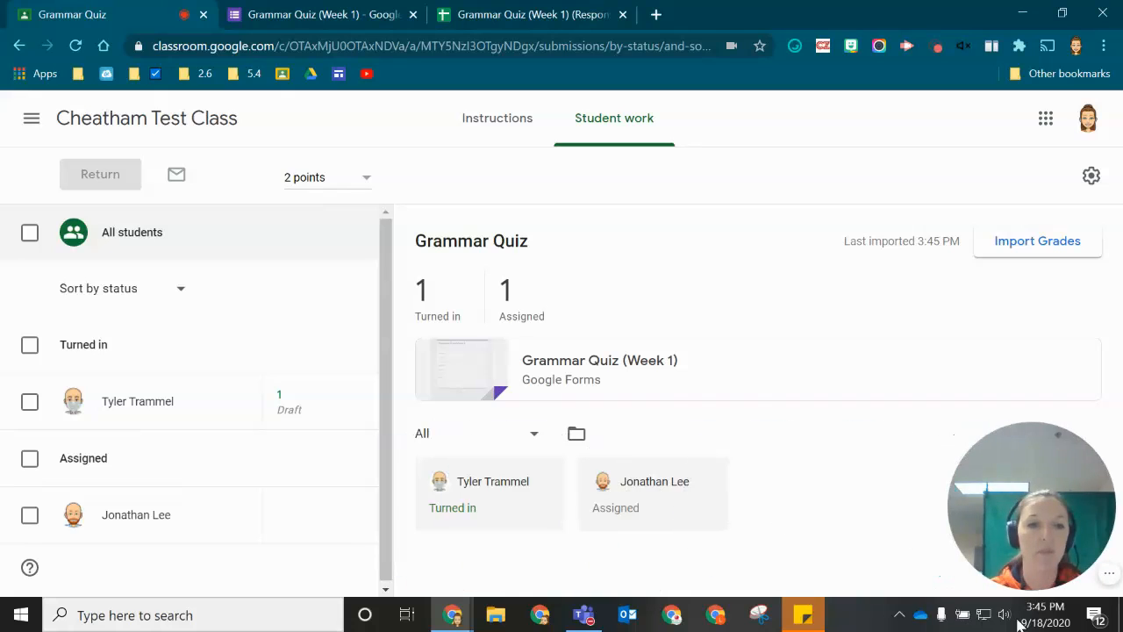
- Select only the turned-in student and return their graded score of 1
{"action": "left_click", "coordinate": [29, 234]}
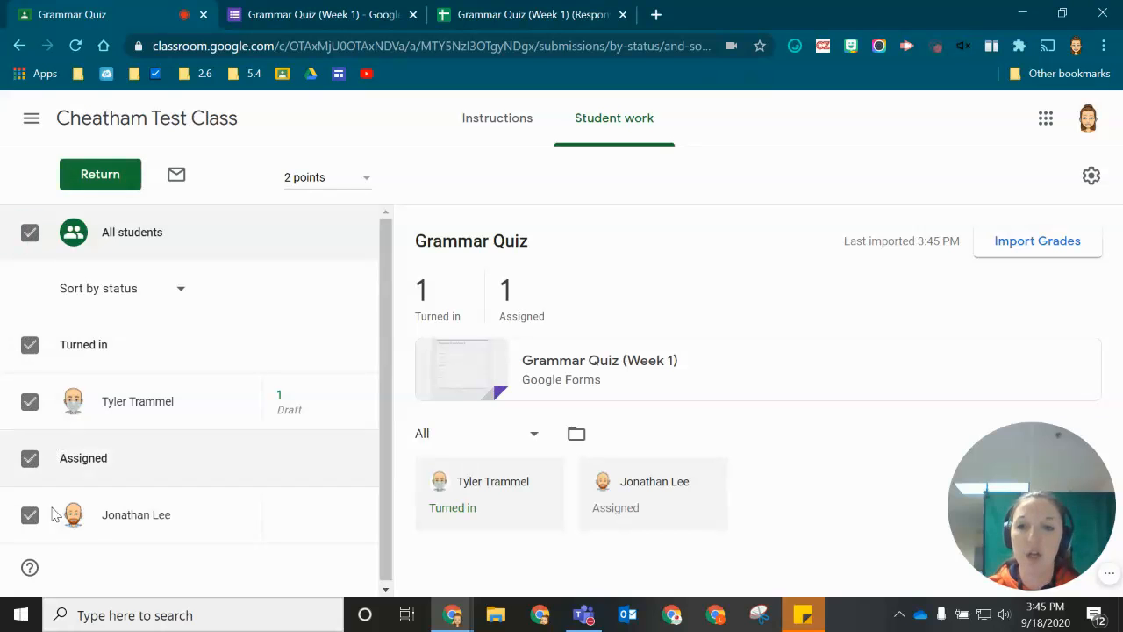
{"action": "left_click", "coordinate": [29, 458]}
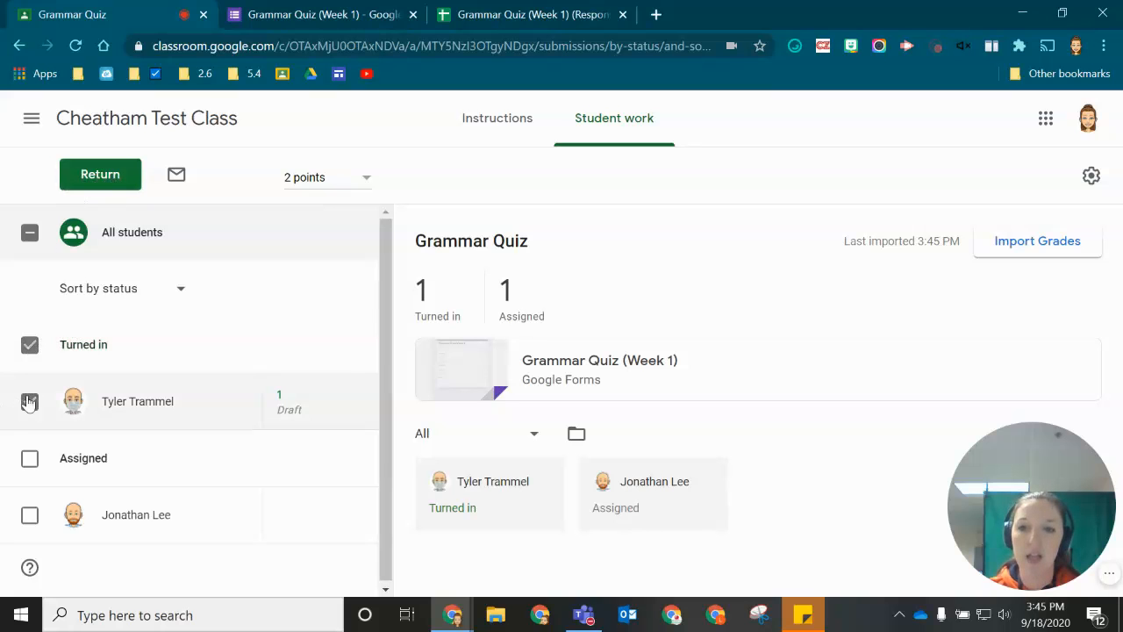
{"action": "left_click", "coordinate": [125, 182]}
{"action": "left_click", "coordinate": [727, 437]}
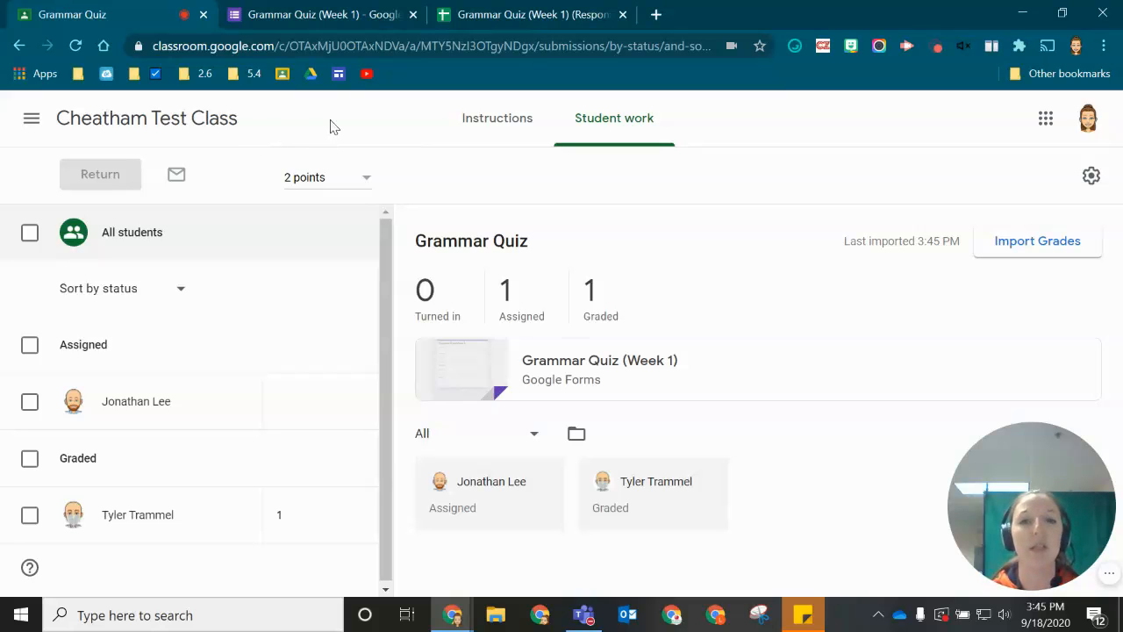
{"action": "left_click", "coordinate": [341, 14]}
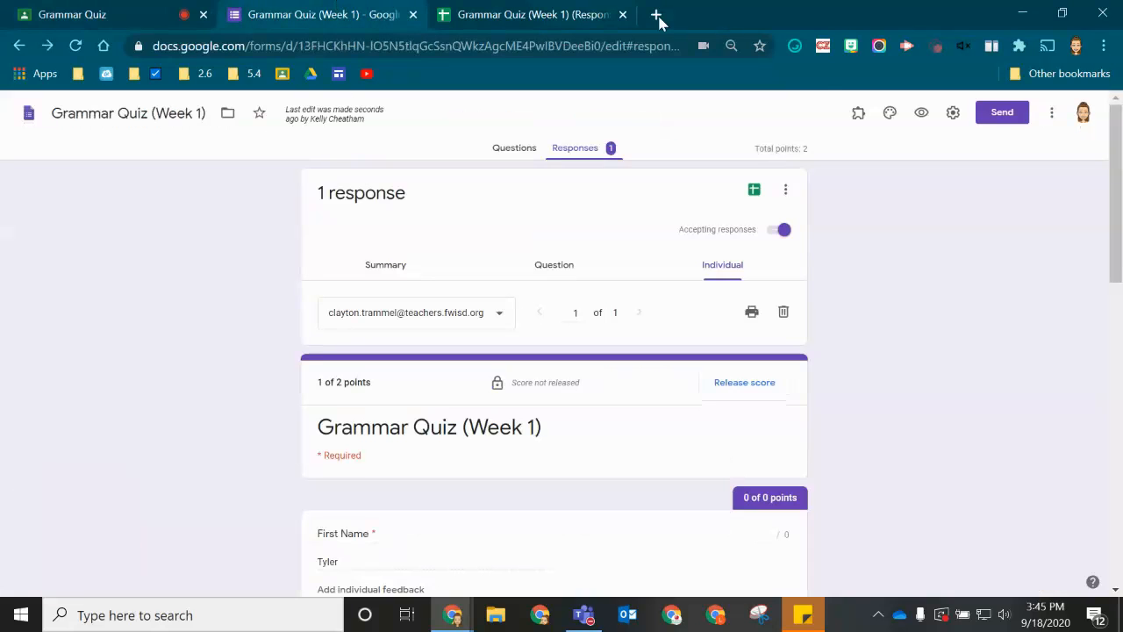
{"action": "left_click", "coordinate": [509, 151]}
{"action": "scroll", "coordinate": [193, 330], "scroll_direction": "down", "scroll_amount": 1}
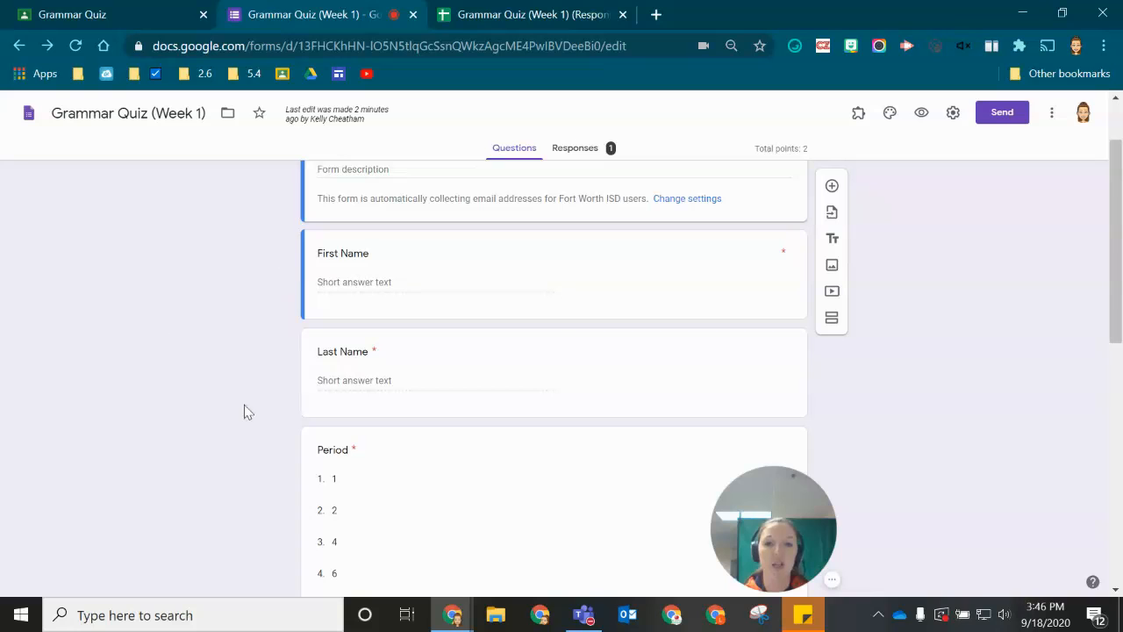
{"action": "scroll", "coordinate": [355, 353], "scroll_direction": "down", "scroll_amount": 3}
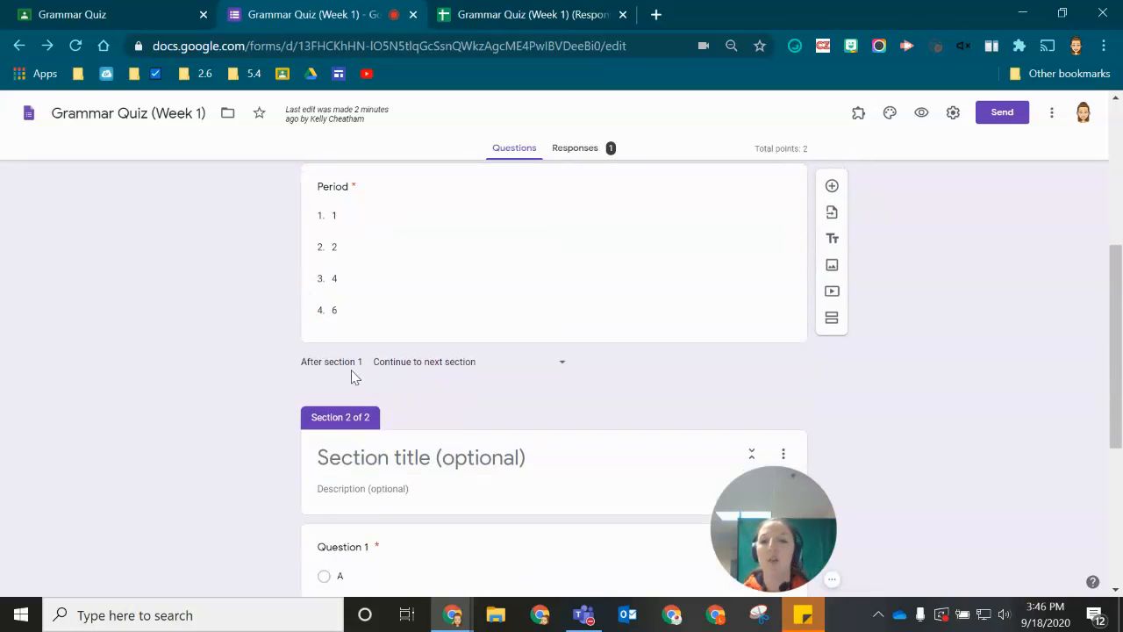
{"action": "scroll", "coordinate": [351, 377], "scroll_direction": "up", "scroll_amount": 1}
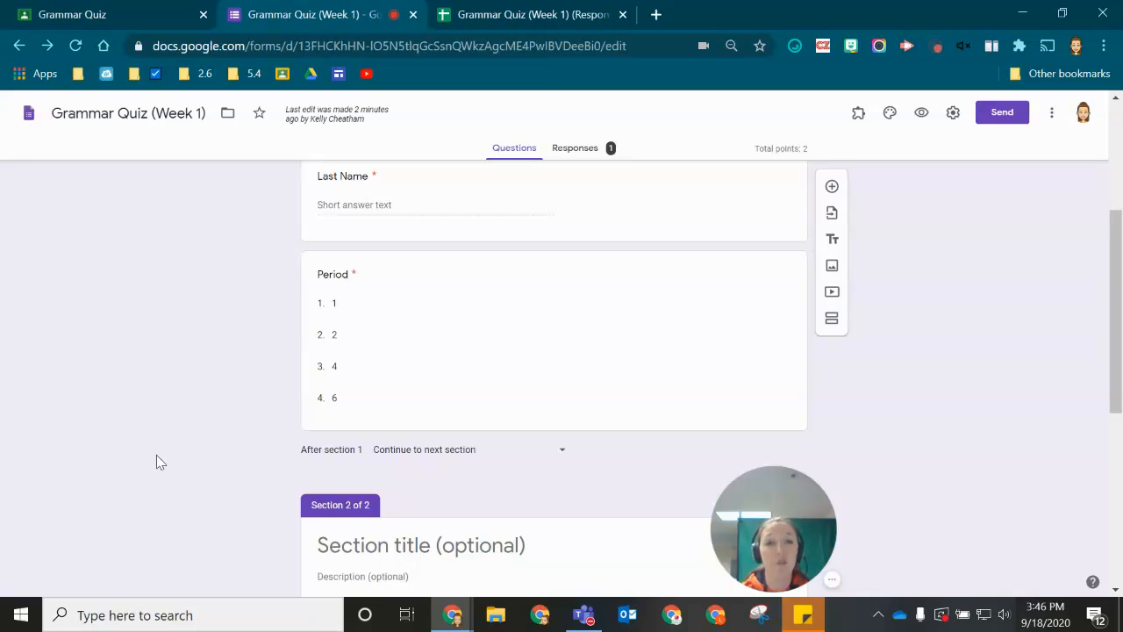
{"action": "scroll", "coordinate": [153, 324], "scroll_direction": "down", "scroll_amount": 4}
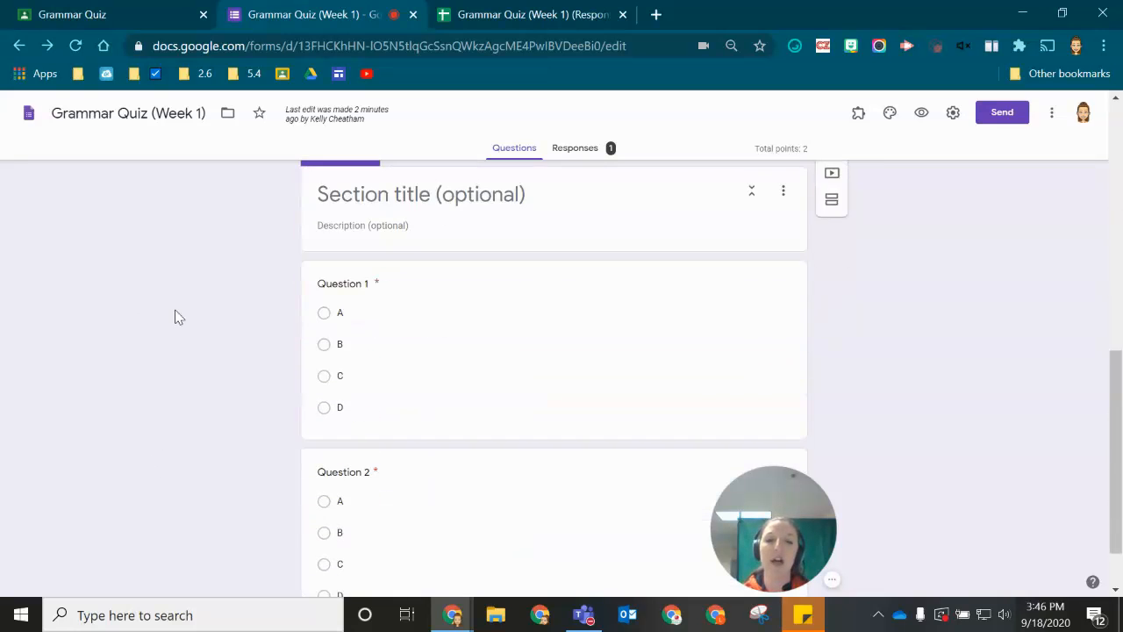
{"action": "left_click", "coordinate": [497, 305]}
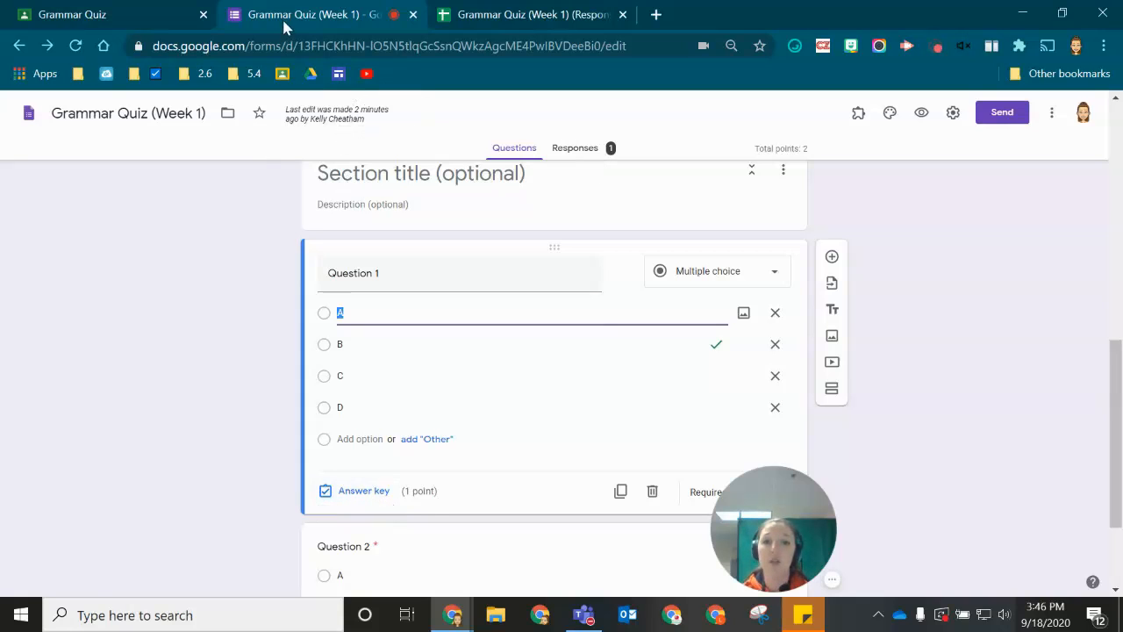
{"action": "left_click", "coordinate": [584, 149]}
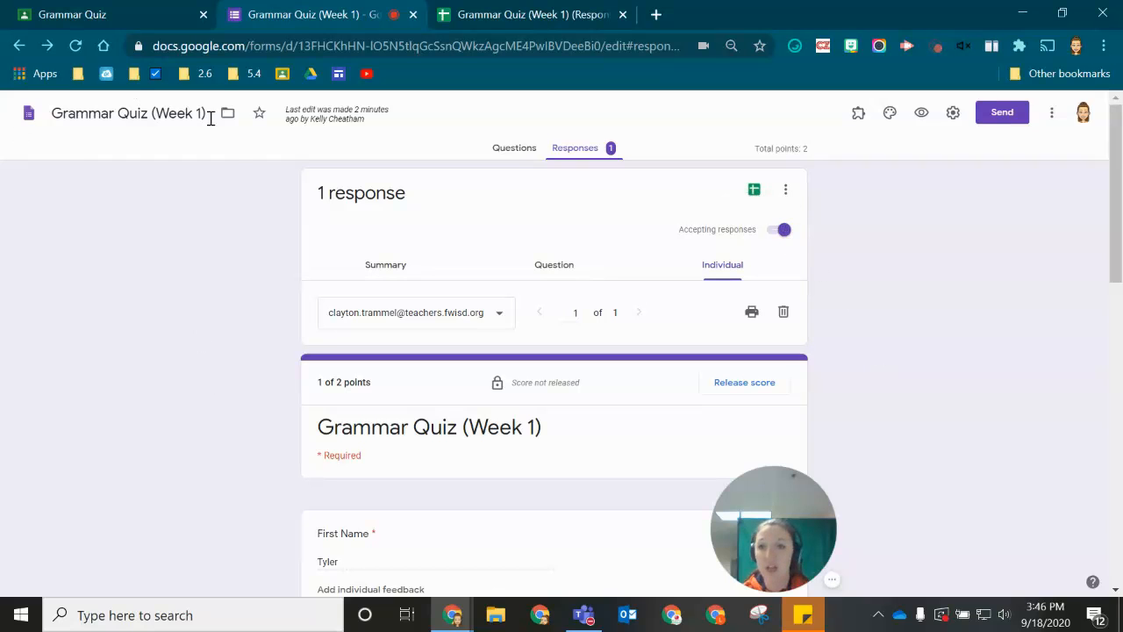
{"action": "left_click", "coordinate": [140, 10]}
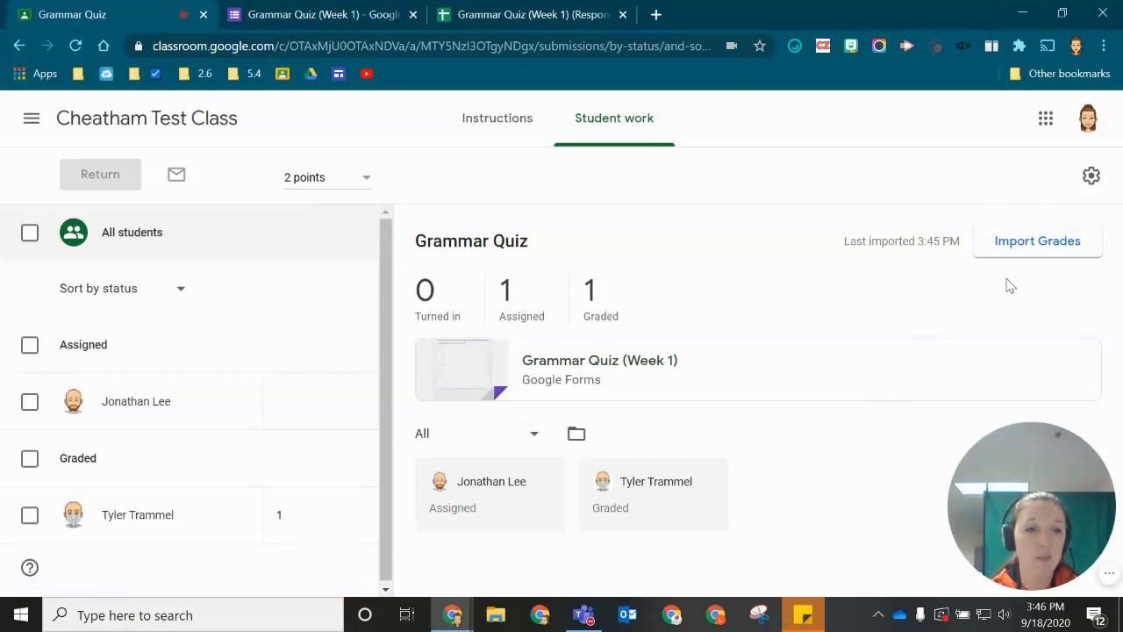